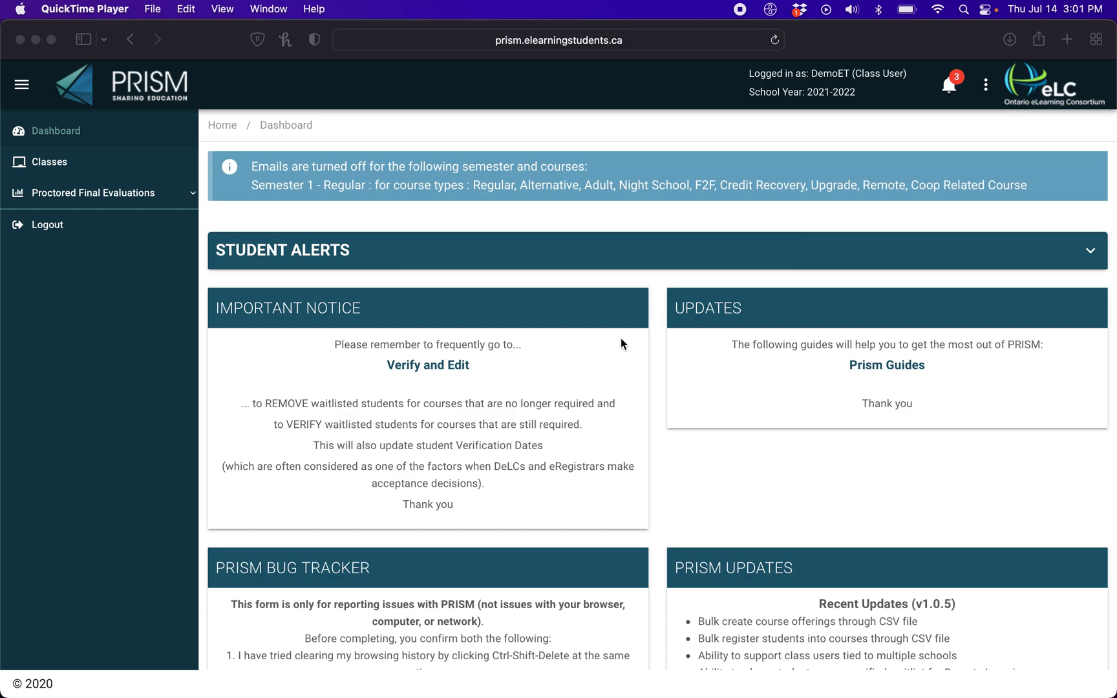
Step: Open the class details for DEMO section 02, Semester 2 - Regular, from the class list
left_click(50, 167)
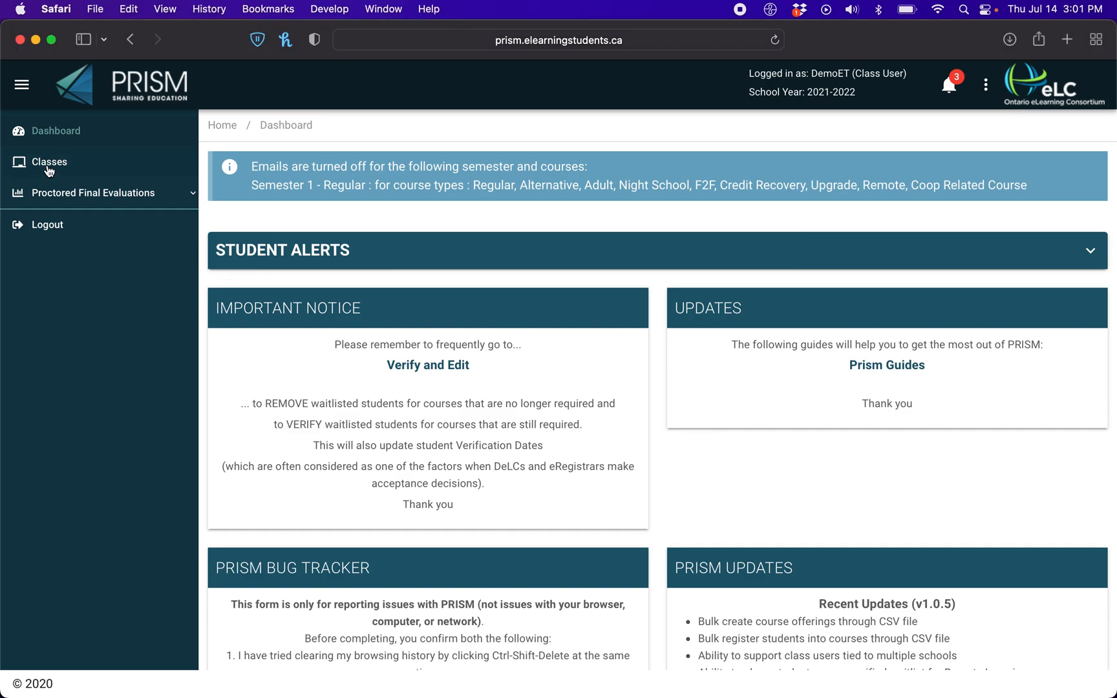
left_click(49, 165)
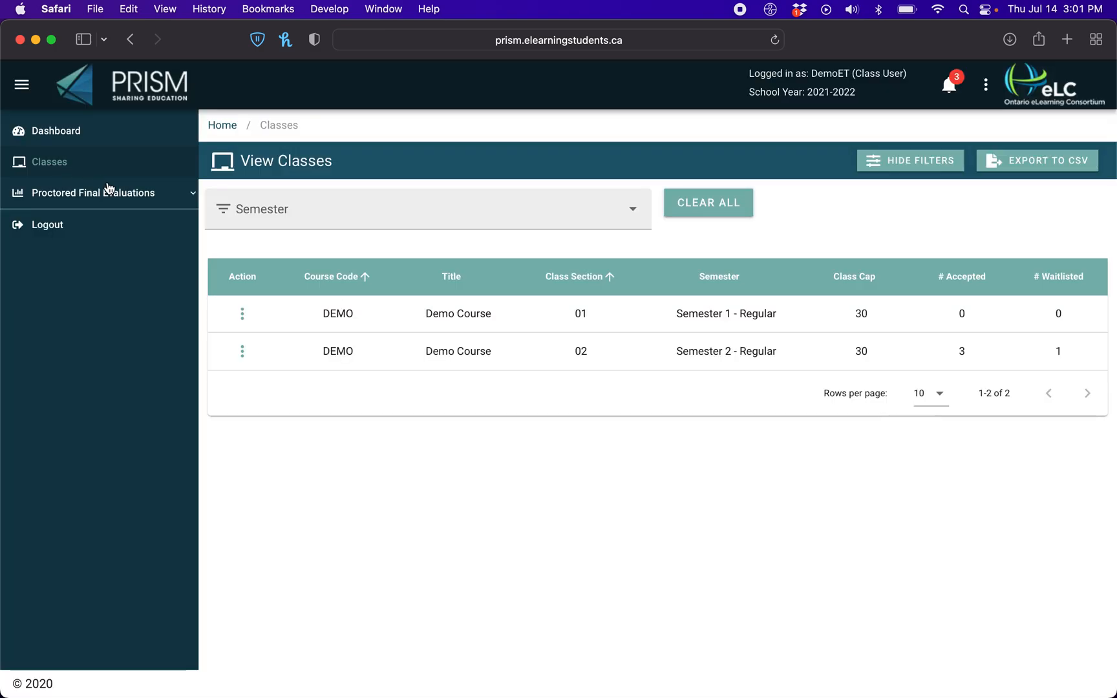
left_click(242, 351)
left_click(252, 363)
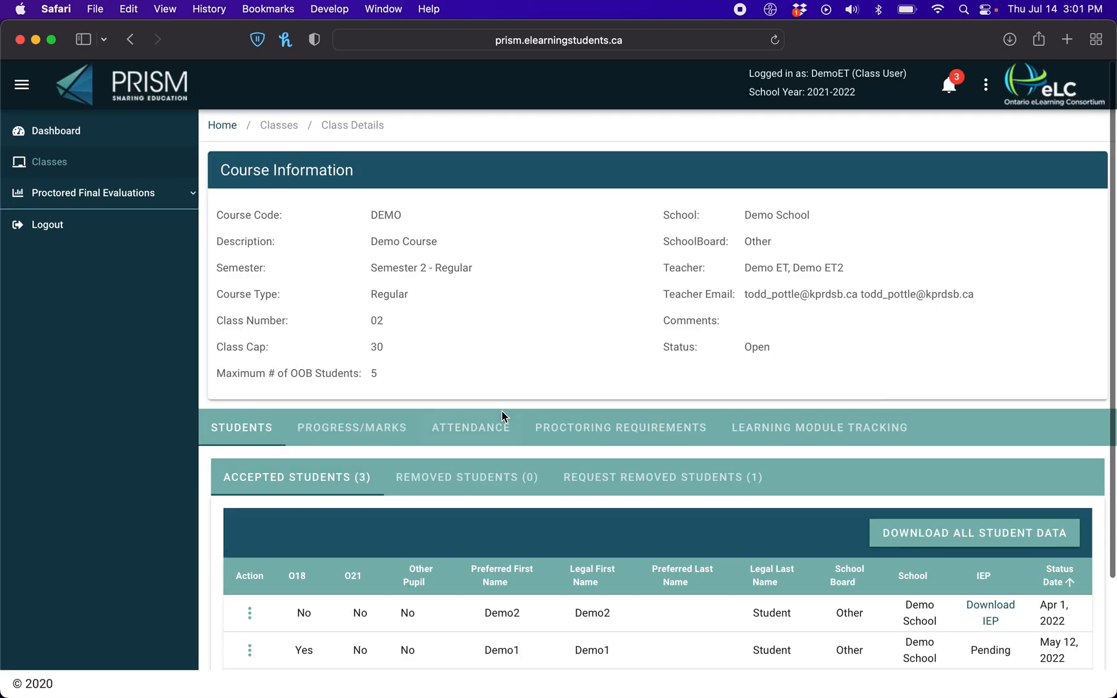
Step: Show the class's progress and marks and turn on Edit Progress
scroll(501, 416, "down", 2)
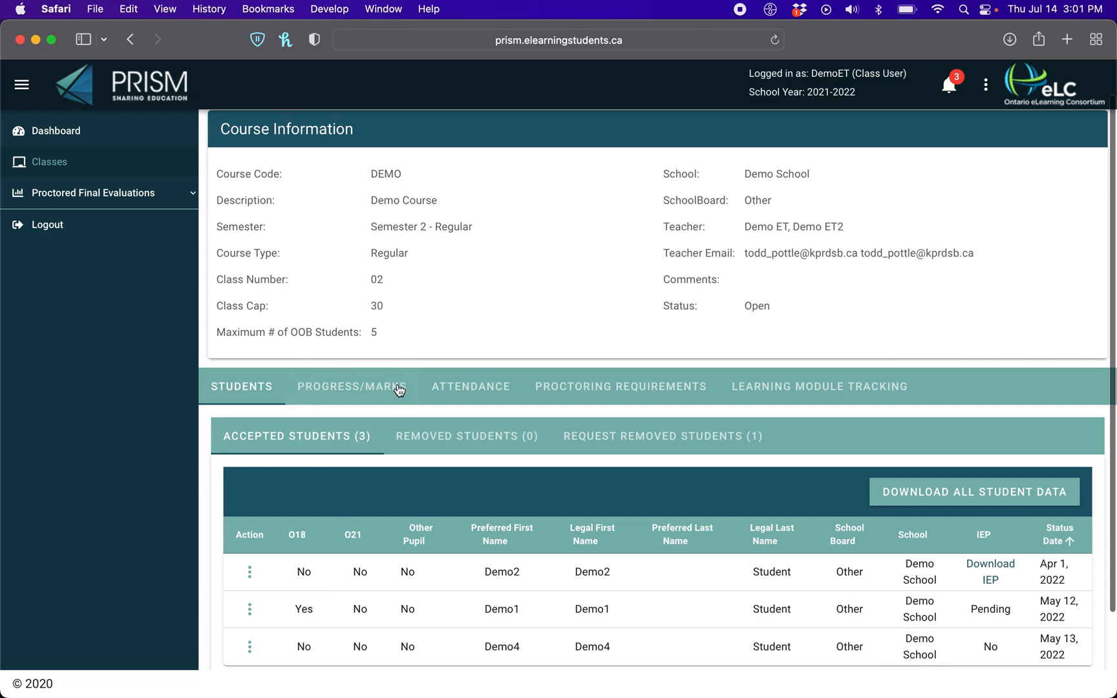
left_click(350, 394)
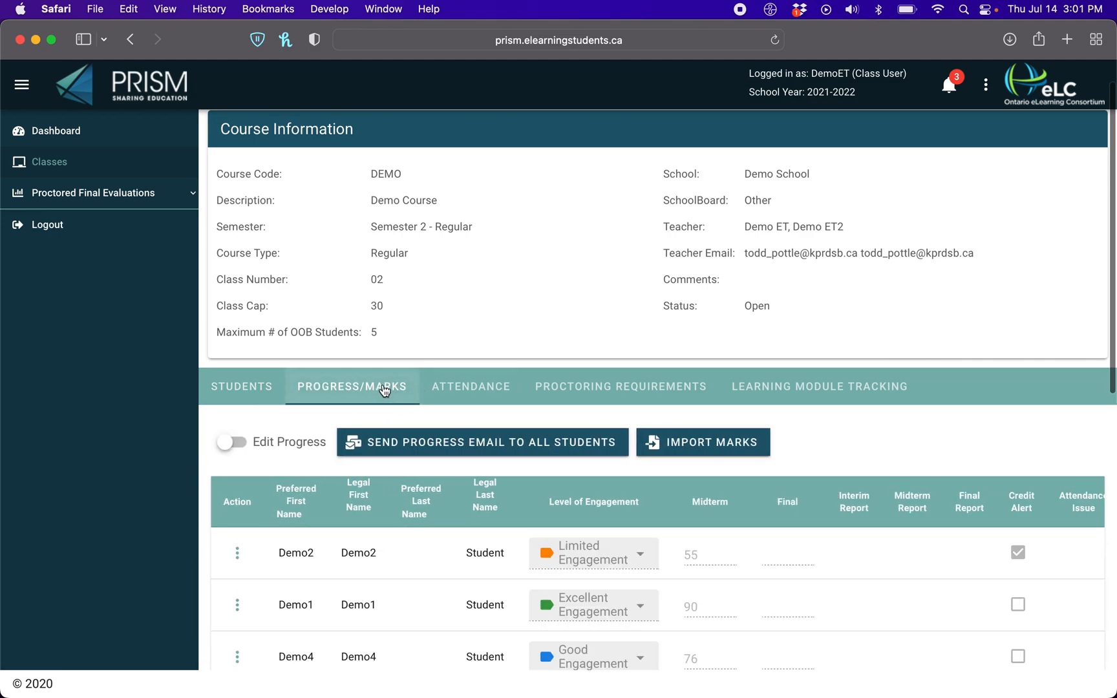
scroll(430, 408, "down", 5)
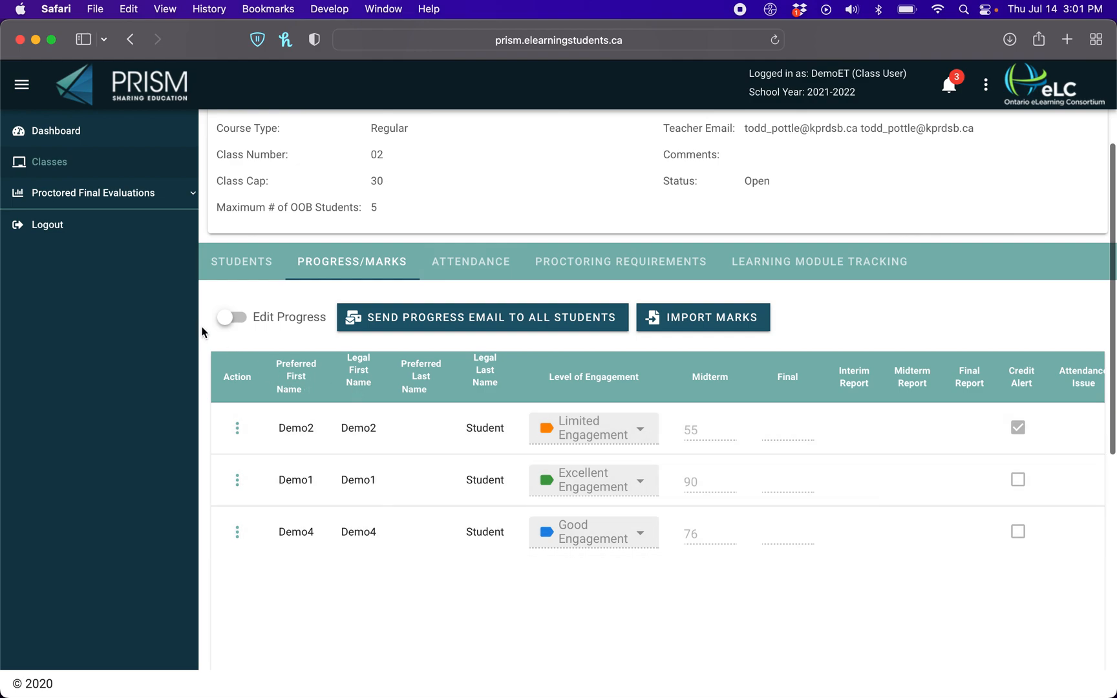
left_click(227, 327)
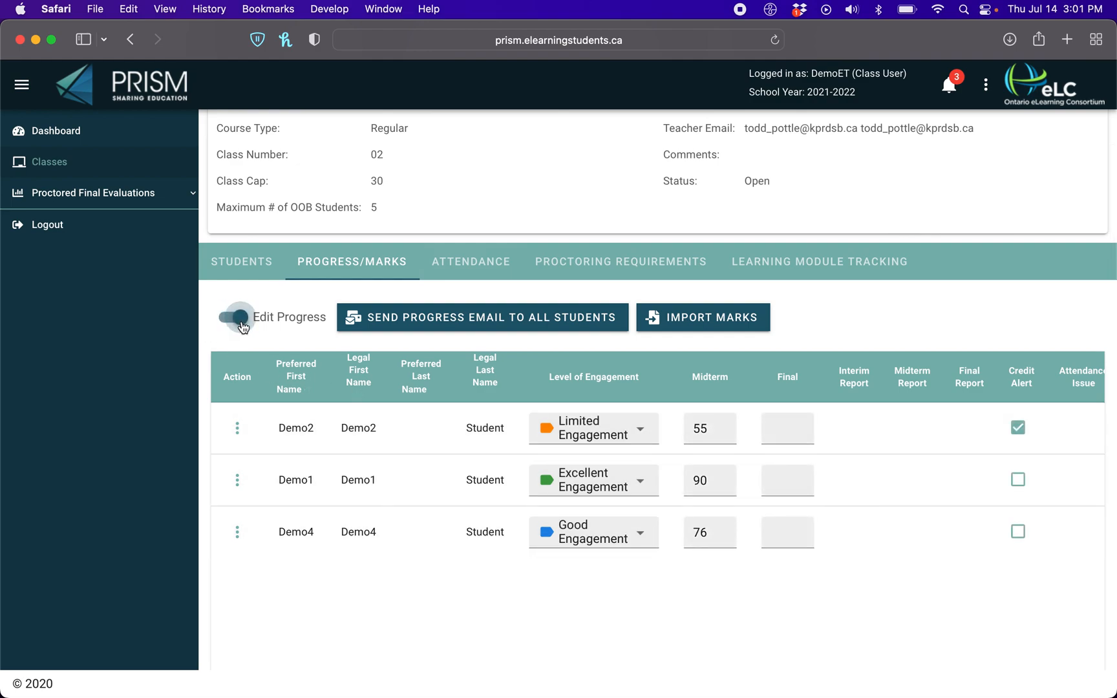
Step: Set the Demo2 student's midterm mark to 45 and level of engagement to Not Engaged
scroll(649, 454, "down", 1)
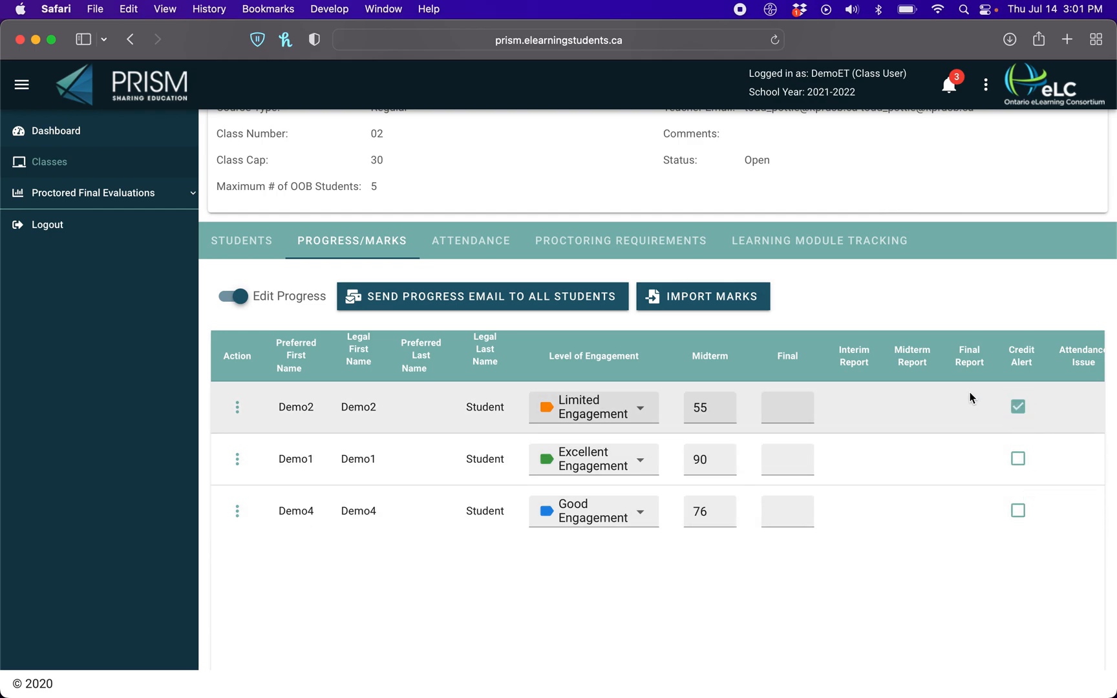
scroll(971, 398, "right", 2)
scroll(971, 398, "left", 2)
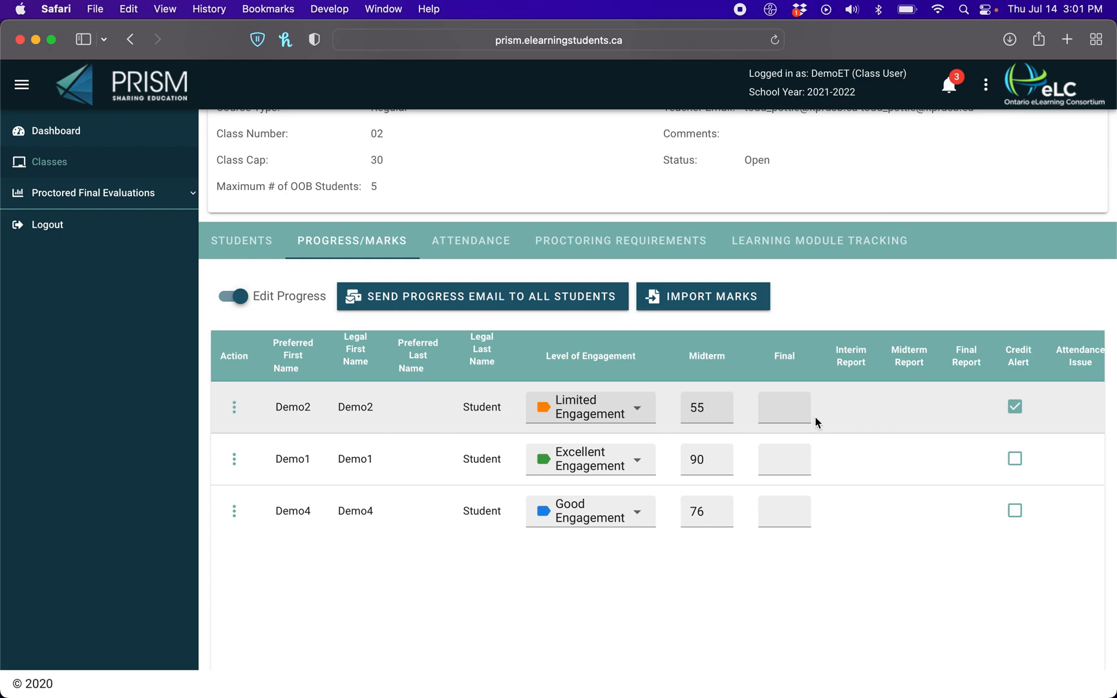
scroll(685, 439, "down", 1)
scroll(685, 439, "up", 2)
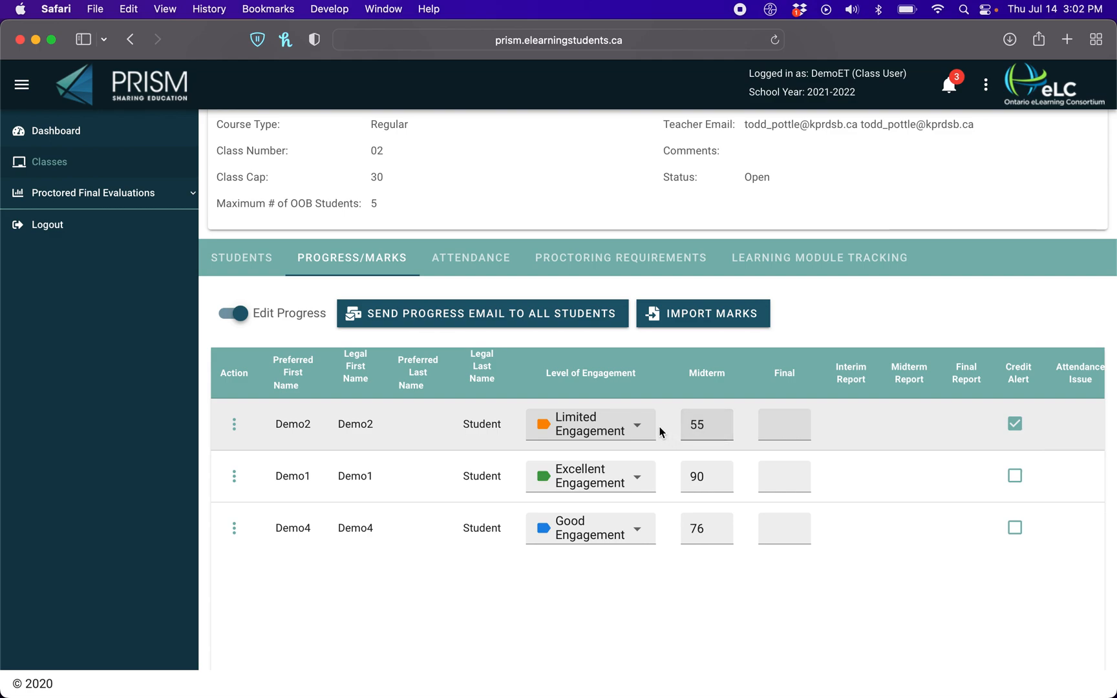
scroll(633, 372, "down", 1)
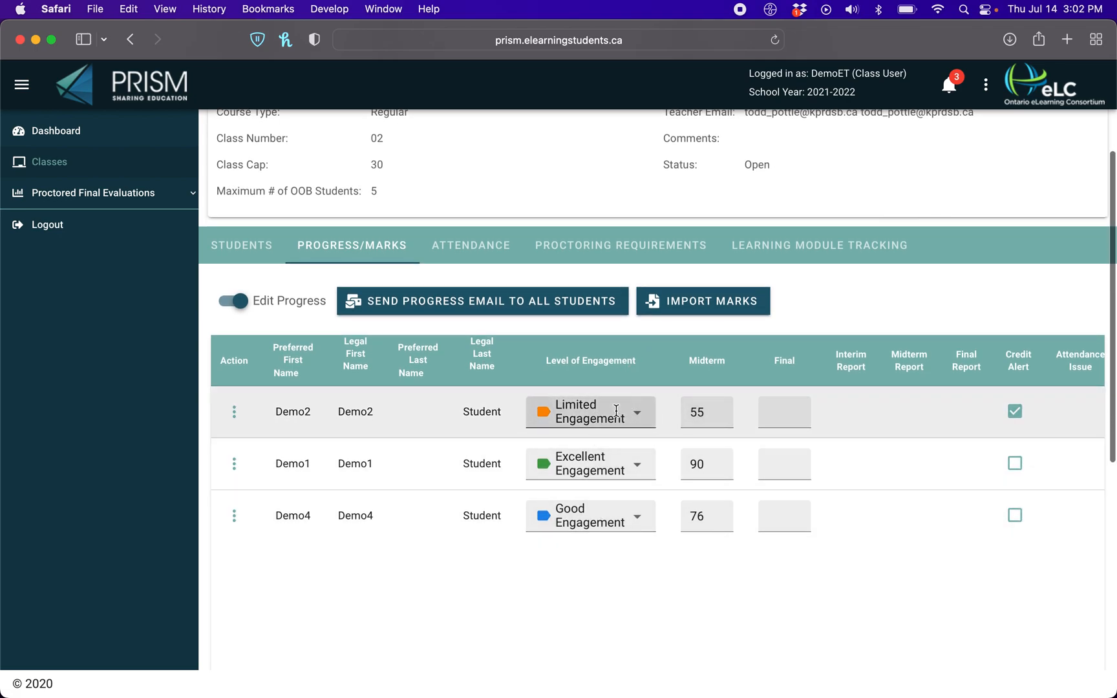
double_click(719, 412)
type("4")
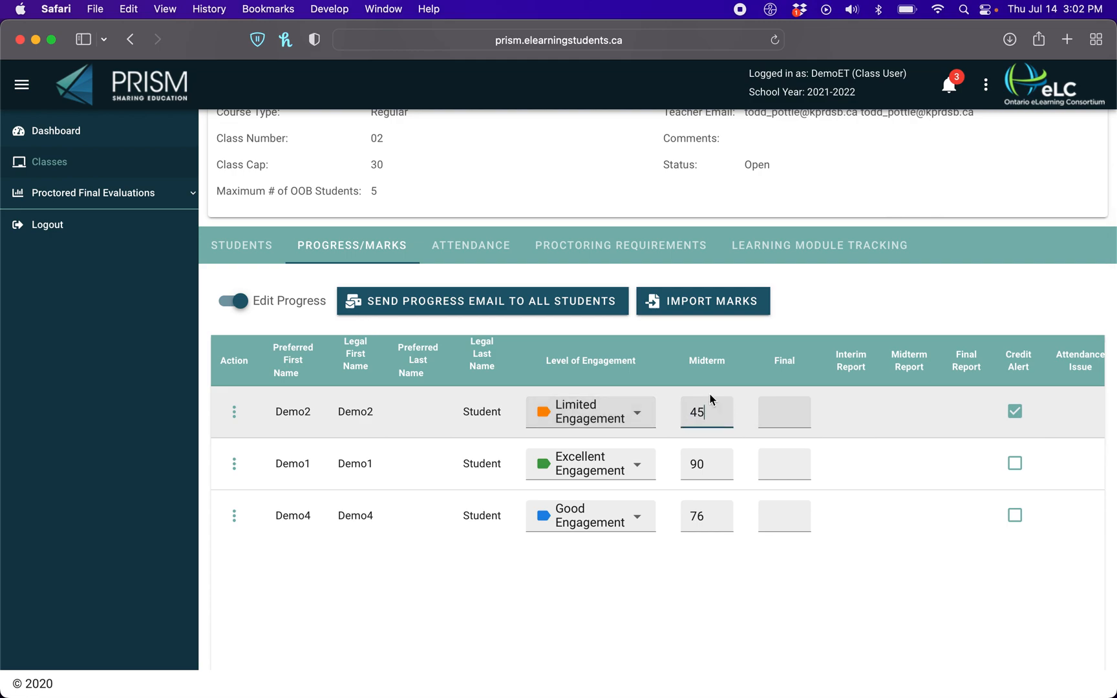
left_click(643, 324)
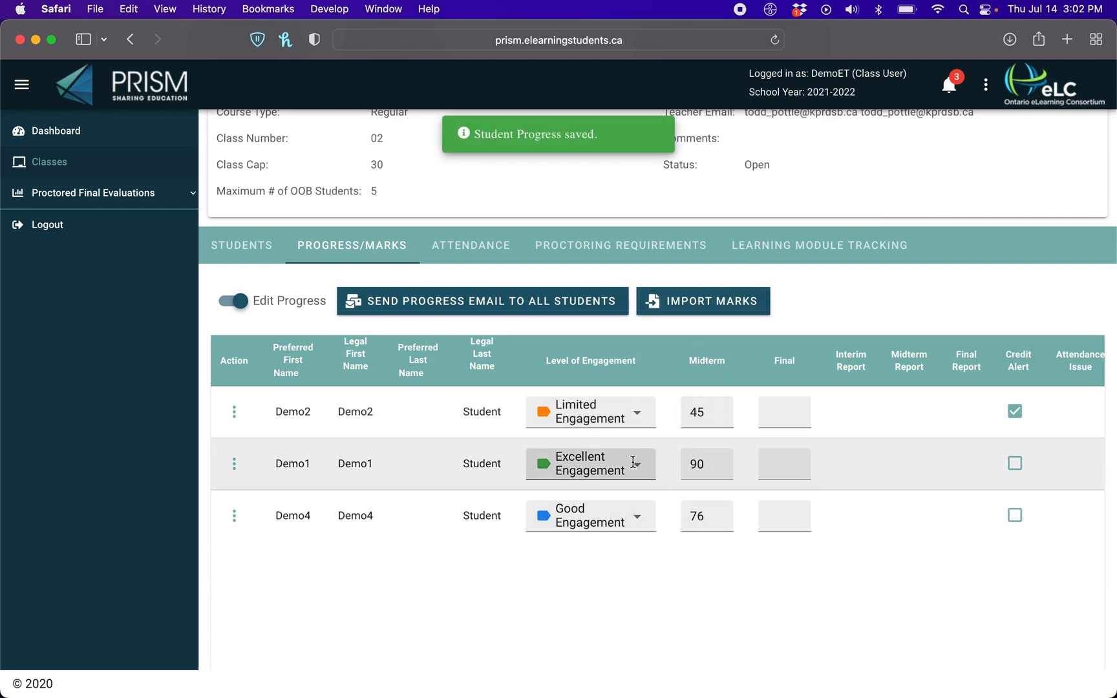
left_click(613, 411)
left_click(610, 424)
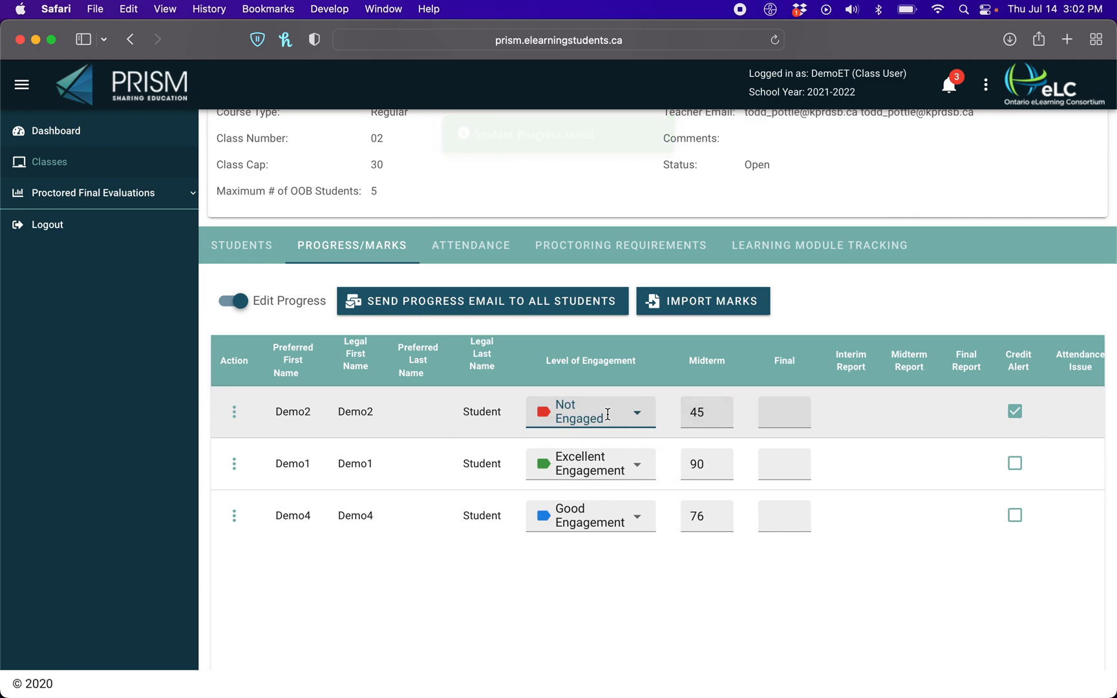
Step: Review the acceptable midterm/final entries and the engagement legend below the marks table
scroll(582, 426, "down", 1)
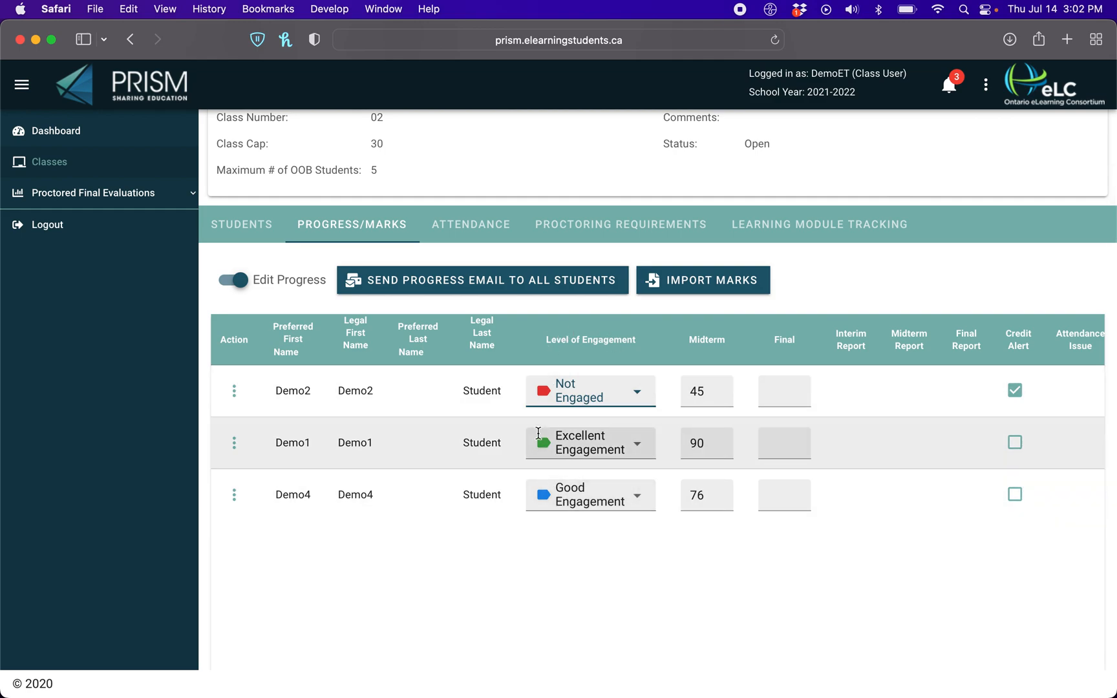
scroll(686, 544, "down", 10)
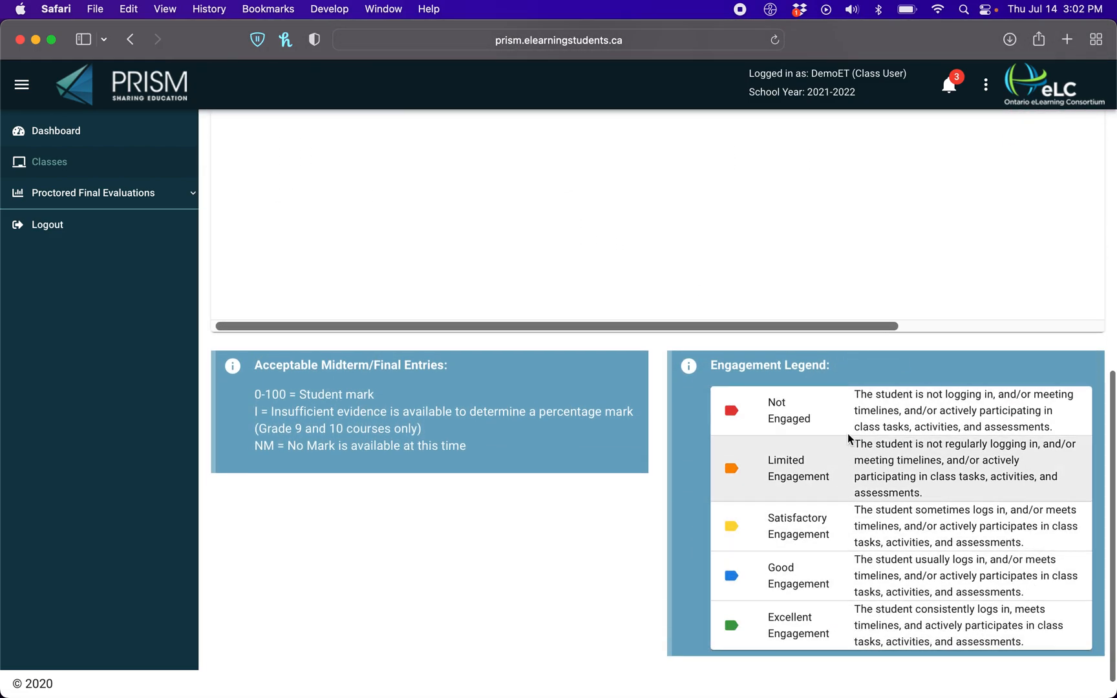
scroll(891, 433, "down", 1)
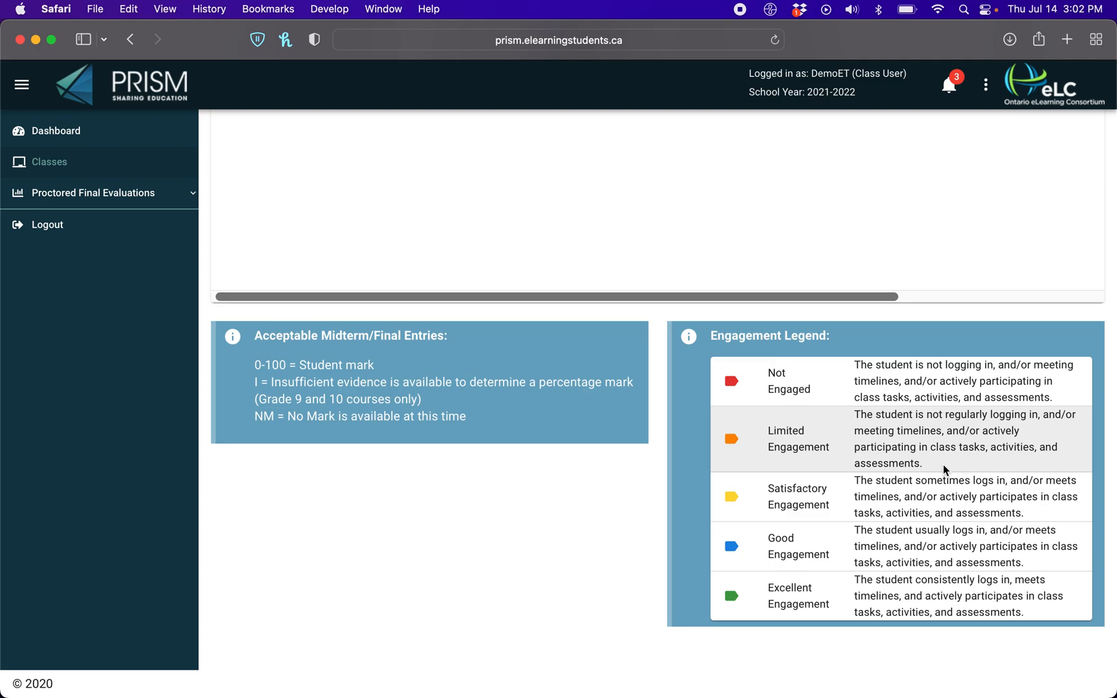
scroll(942, 464, "up", 1)
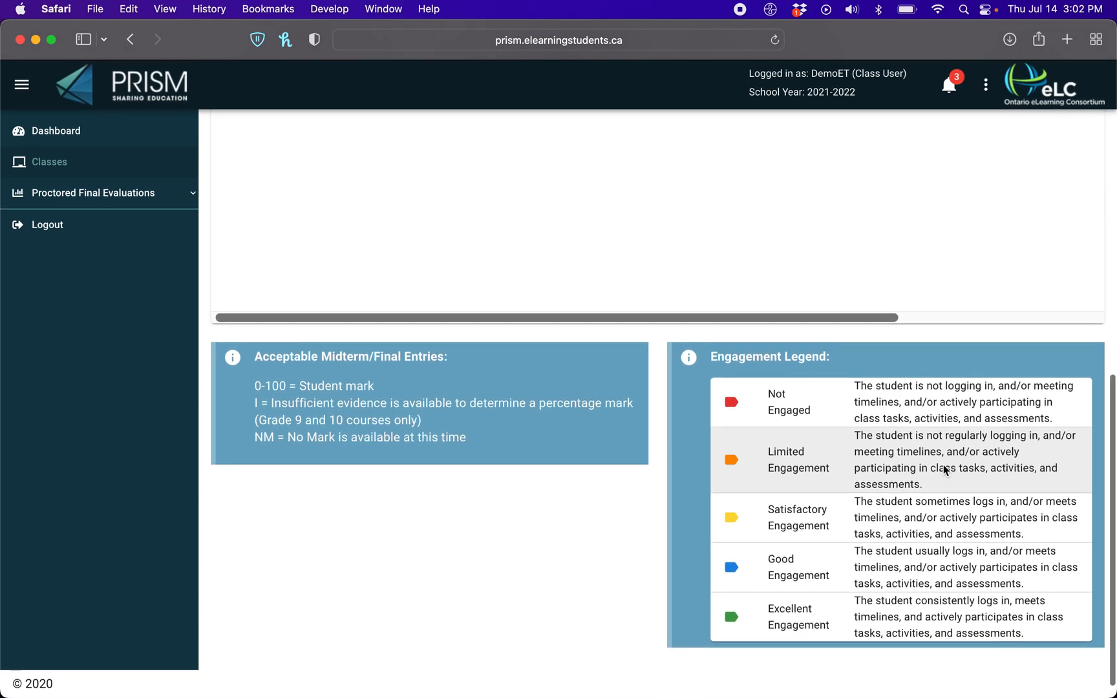
scroll(890, 531, "up", 10)
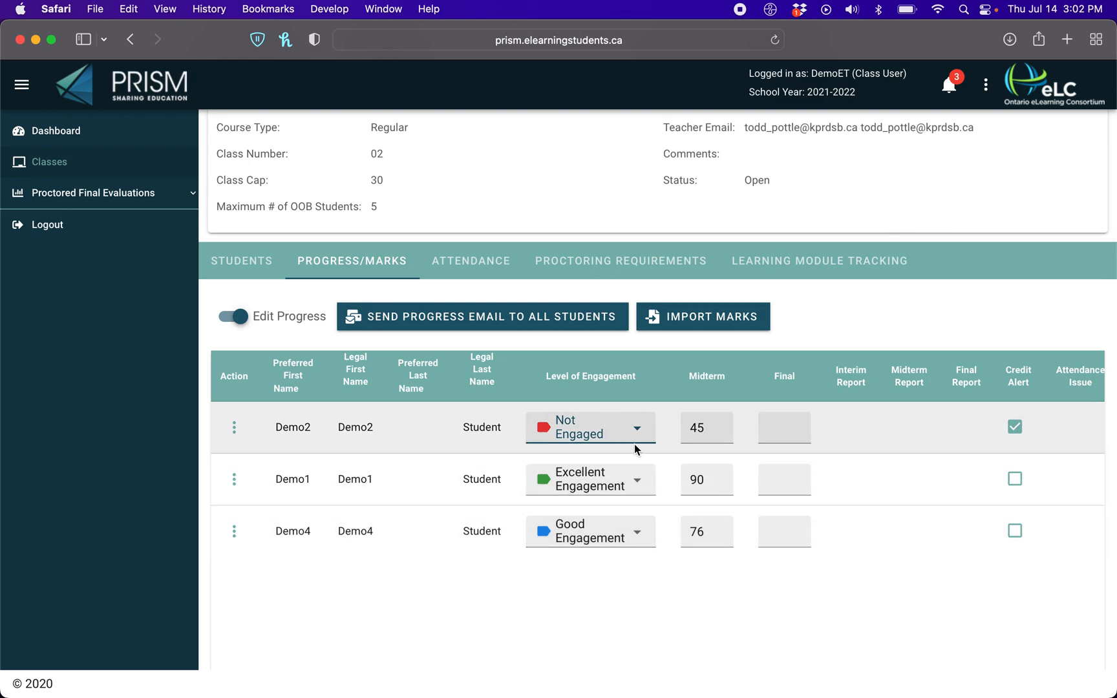
Step: Open the comment history for the Demo2 student from the marks table
scroll(634, 445, "right", 7)
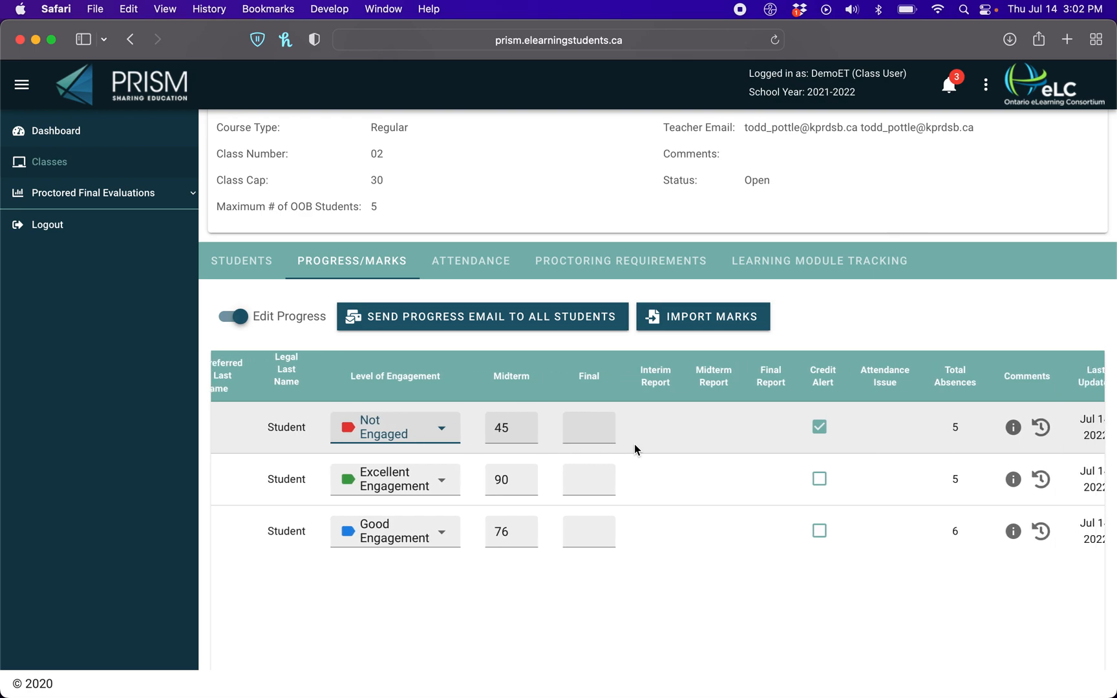
scroll(634, 443, "right", 1)
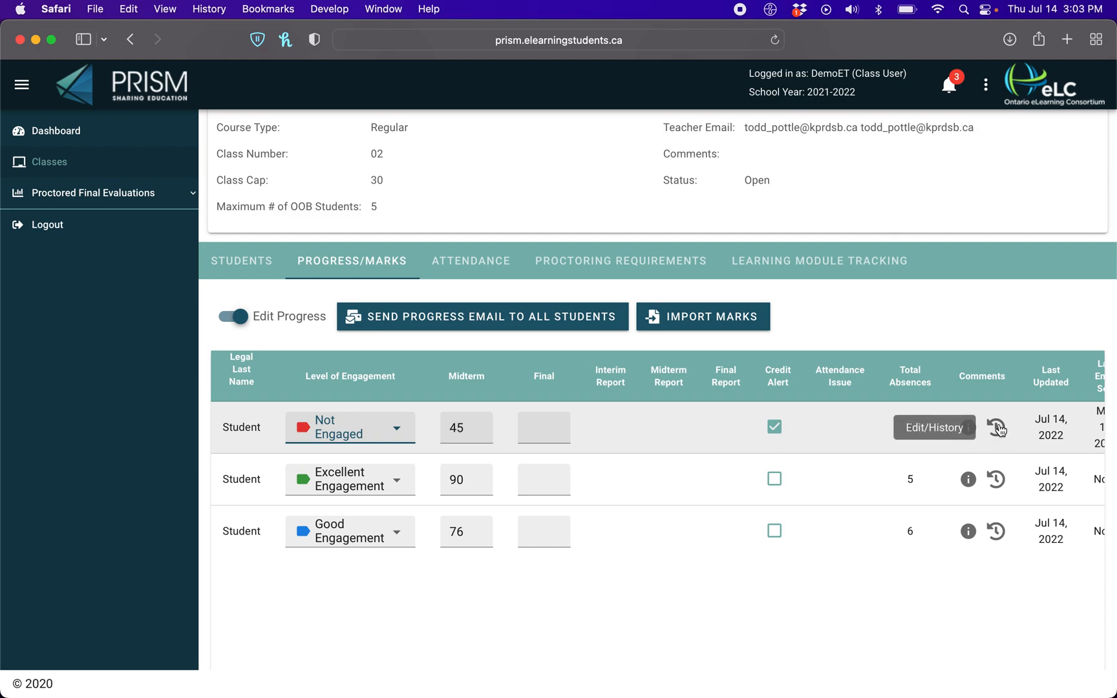
scroll(1001, 429, "up", 3)
scroll(1005, 429, "up", 5)
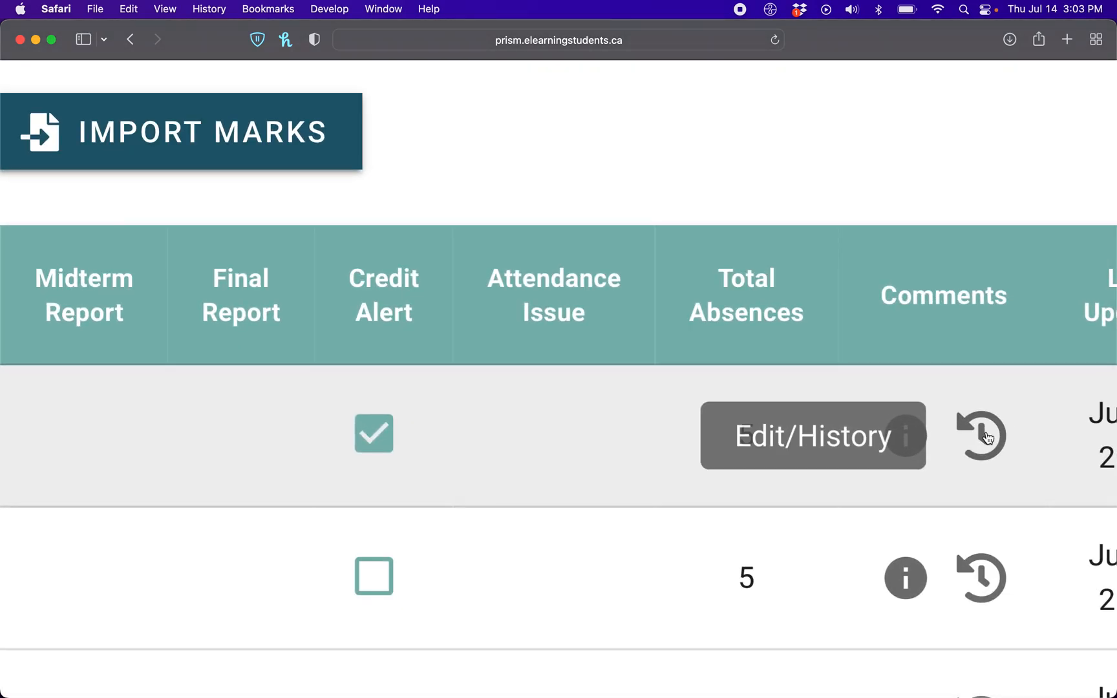
left_click(987, 437)
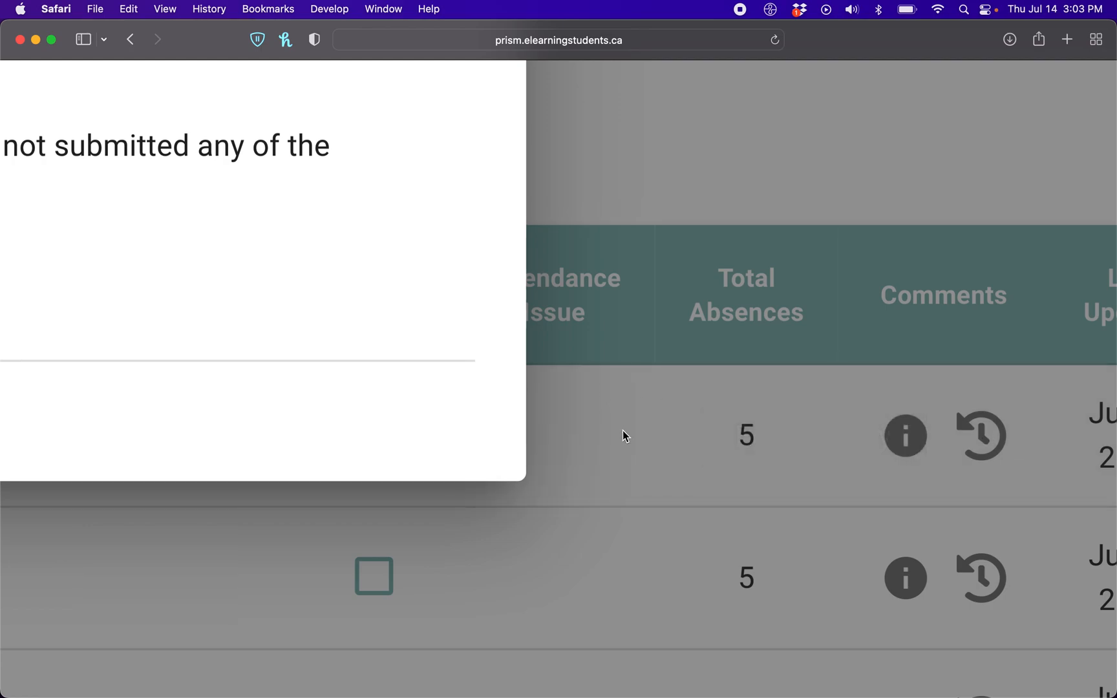
left_click(633, 431)
scroll(632, 432, "down", 8)
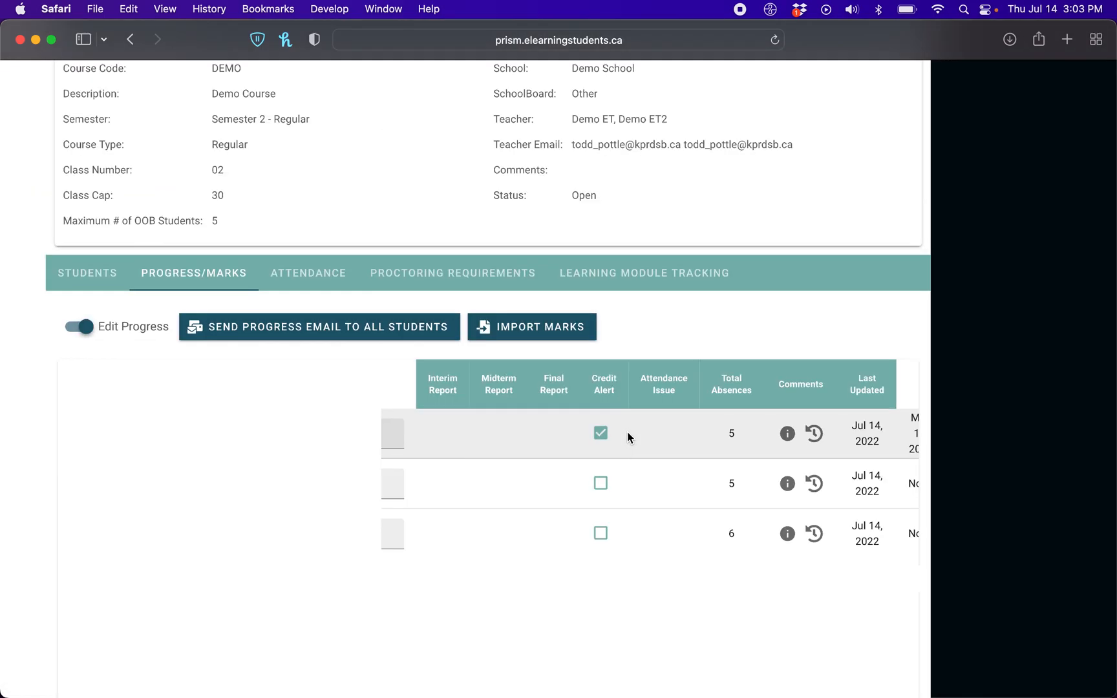
left_click(990, 430)
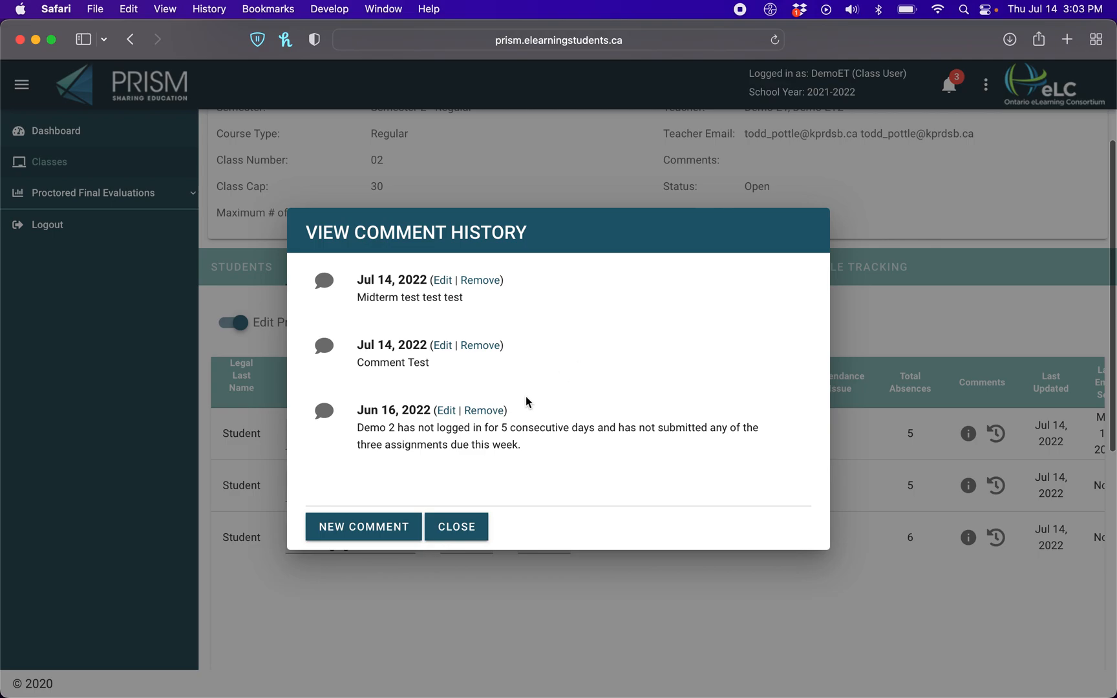
Step: Add and submit a new comment for Demo2 reading "Midterm - This is a new test comment"
left_click(371, 532)
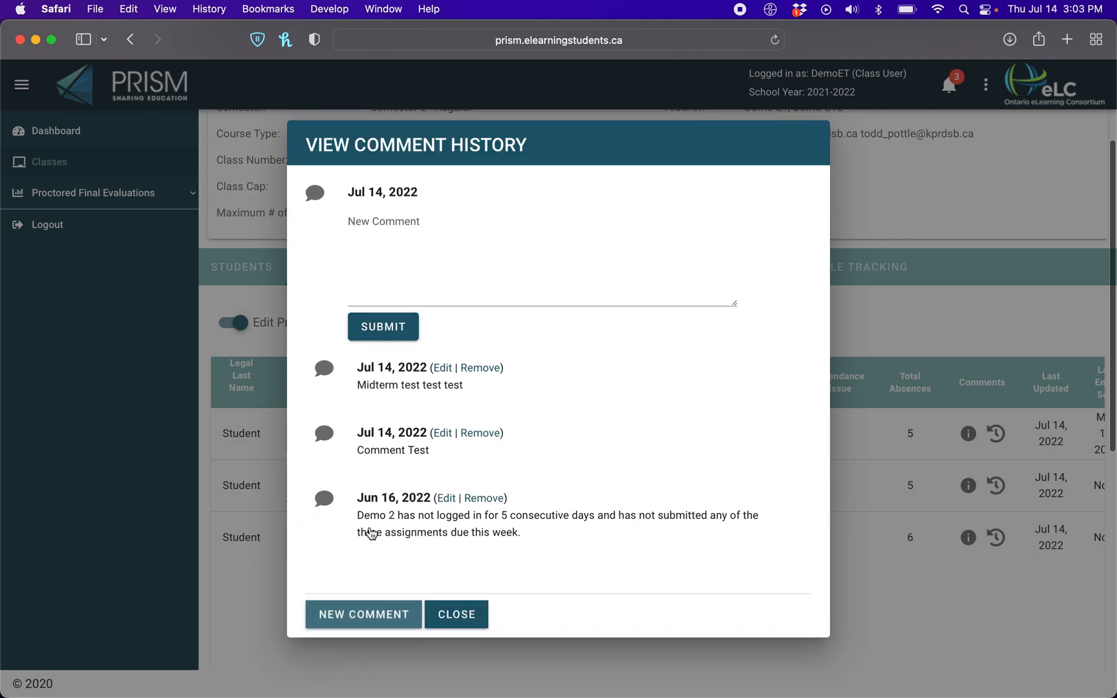
left_click(403, 244)
type("Midterm - Th")
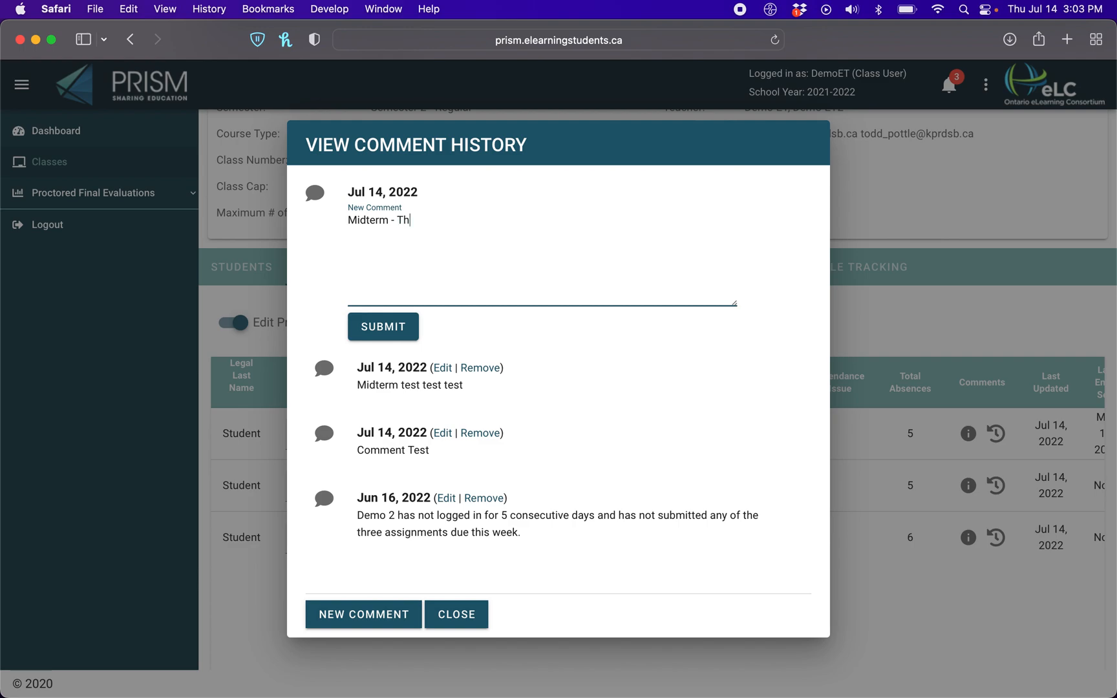
type("is is a new test coment")
key("BackSpace")
key("BackSpace")
key("BackSpace")
type("me")
left_click(385, 322)
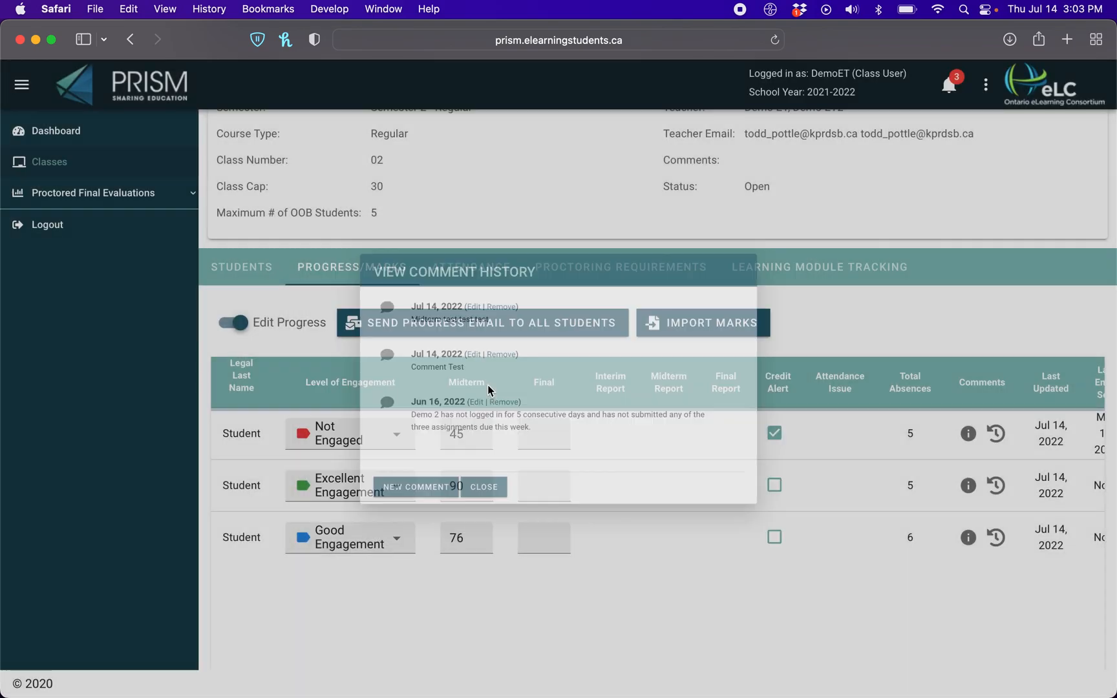
Step: Check the newest midterm comment in Demo2's comment history, then close the history
left_click(997, 434)
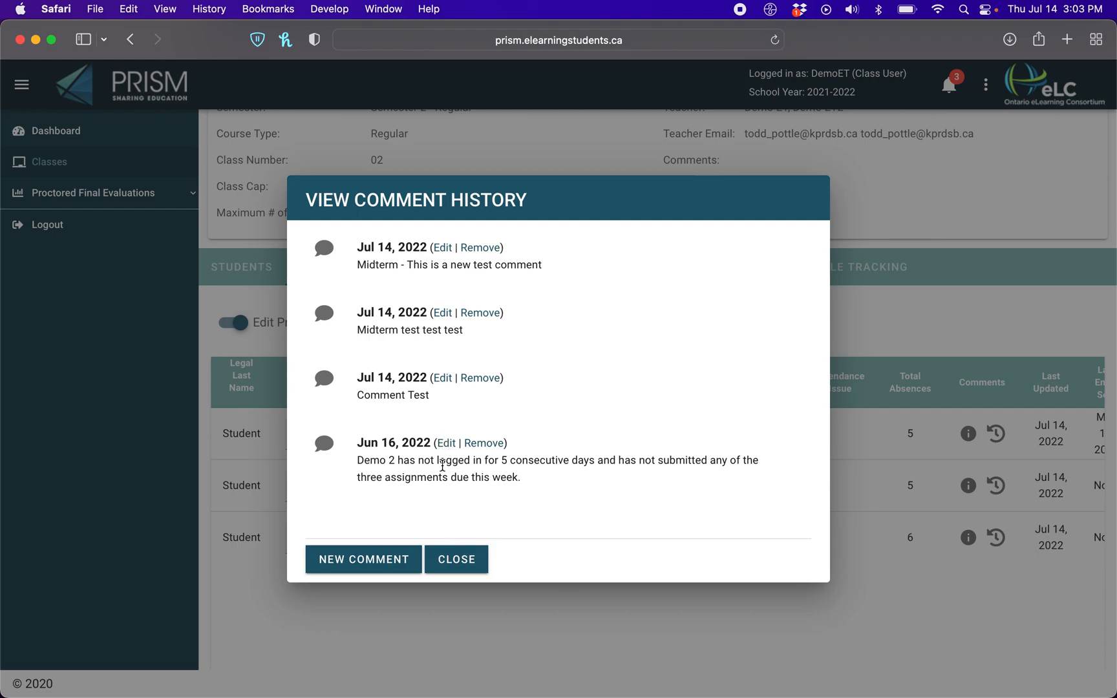
left_click(463, 564)
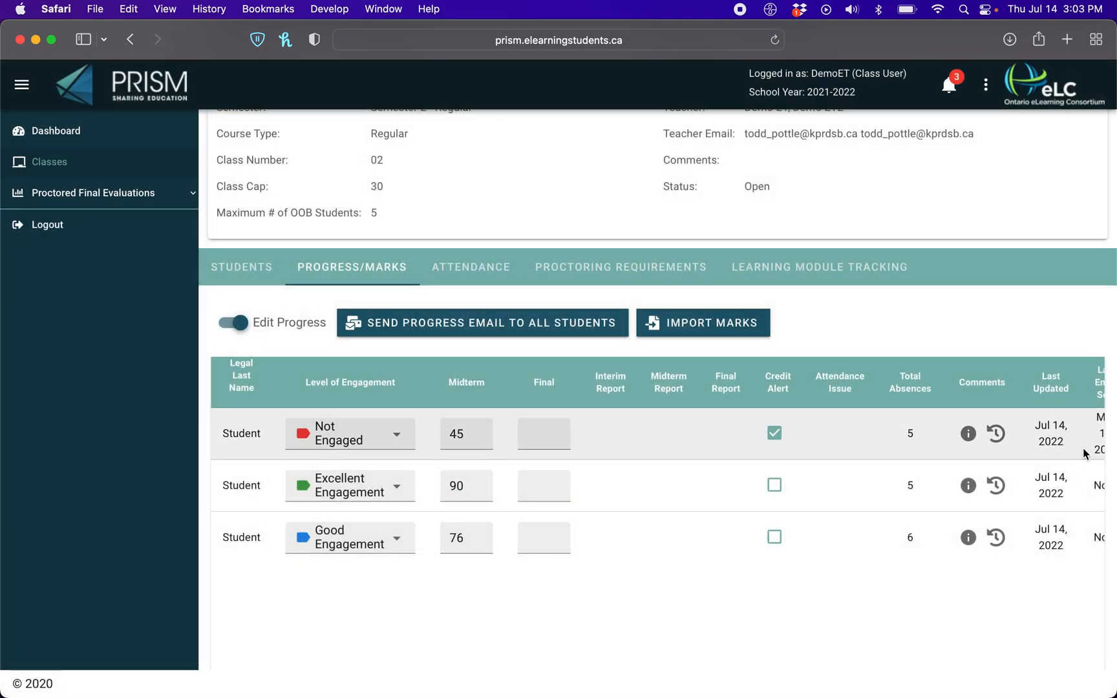
left_click(996, 435)
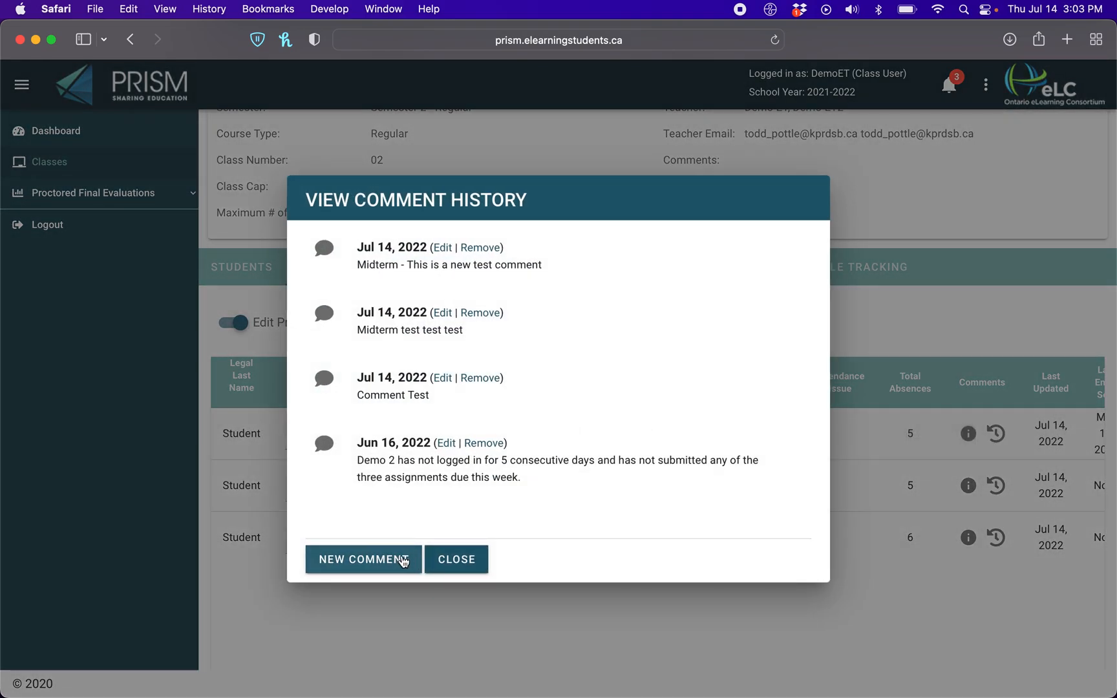
left_click(467, 557)
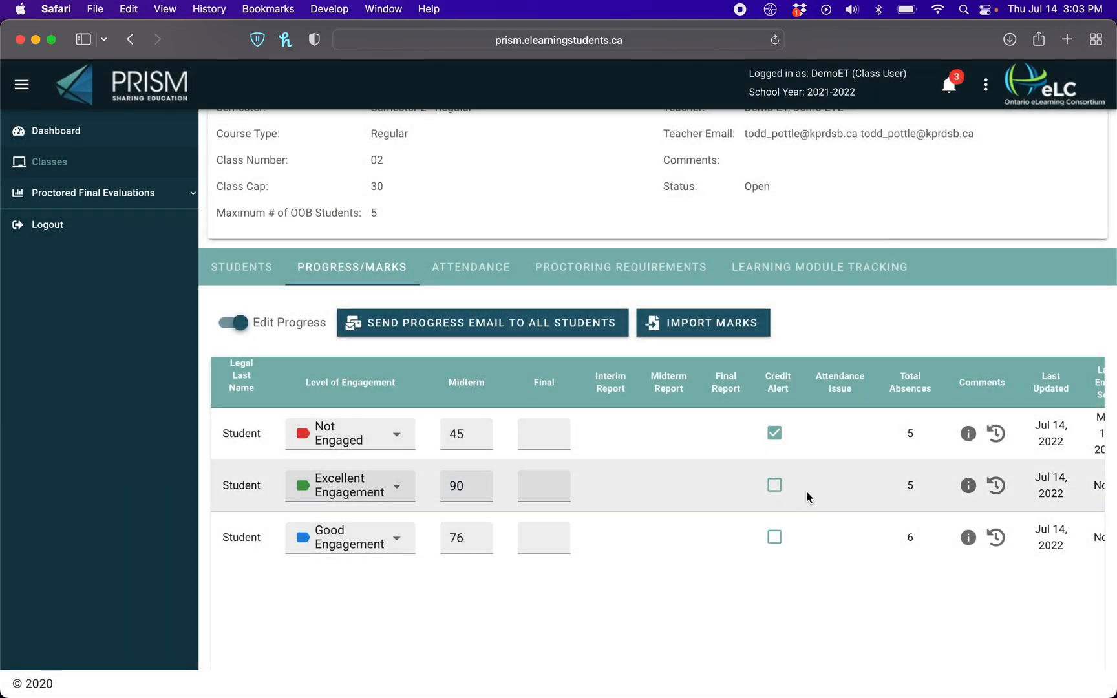
mouse_move(974, 433)
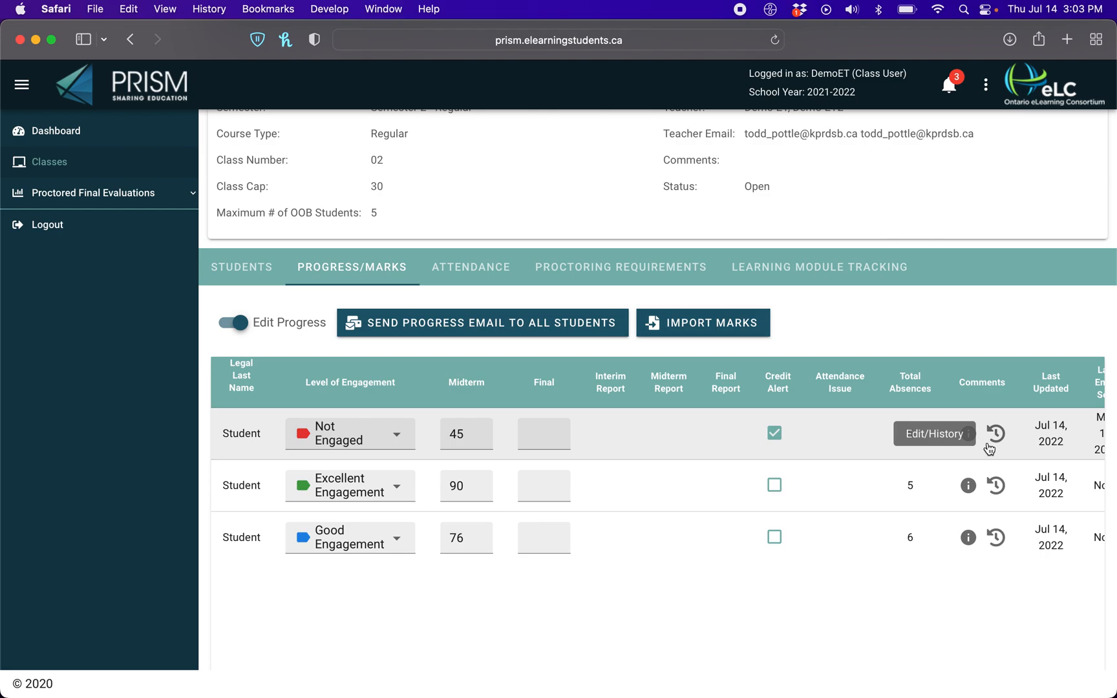
left_click(990, 445)
left_click_drag(335, 258, 532, 259)
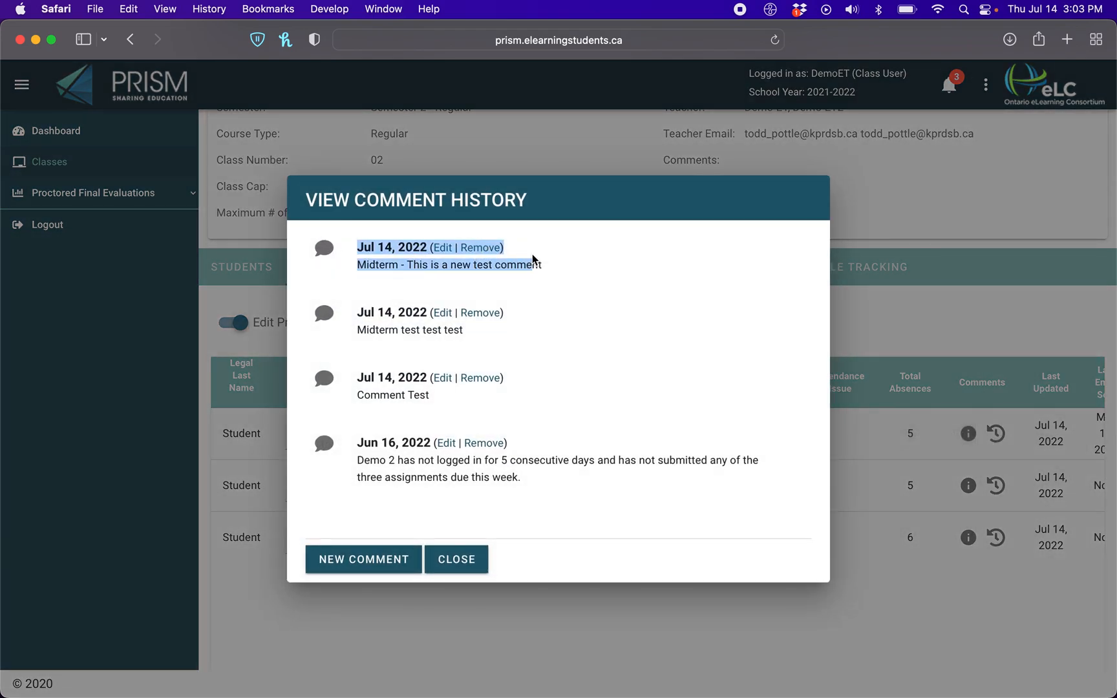
left_click(464, 564)
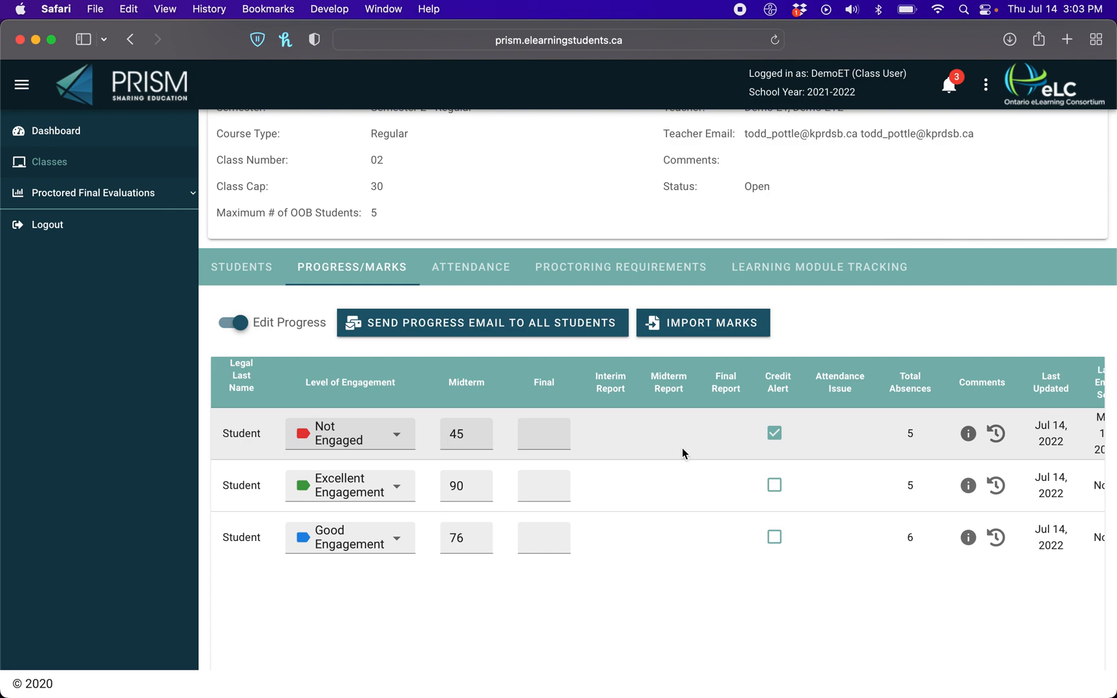
Step: Open the progress email preview for the Demo2 student from the marks table
scroll(681, 448, "left", 5)
scroll(681, 448, "left", 5)
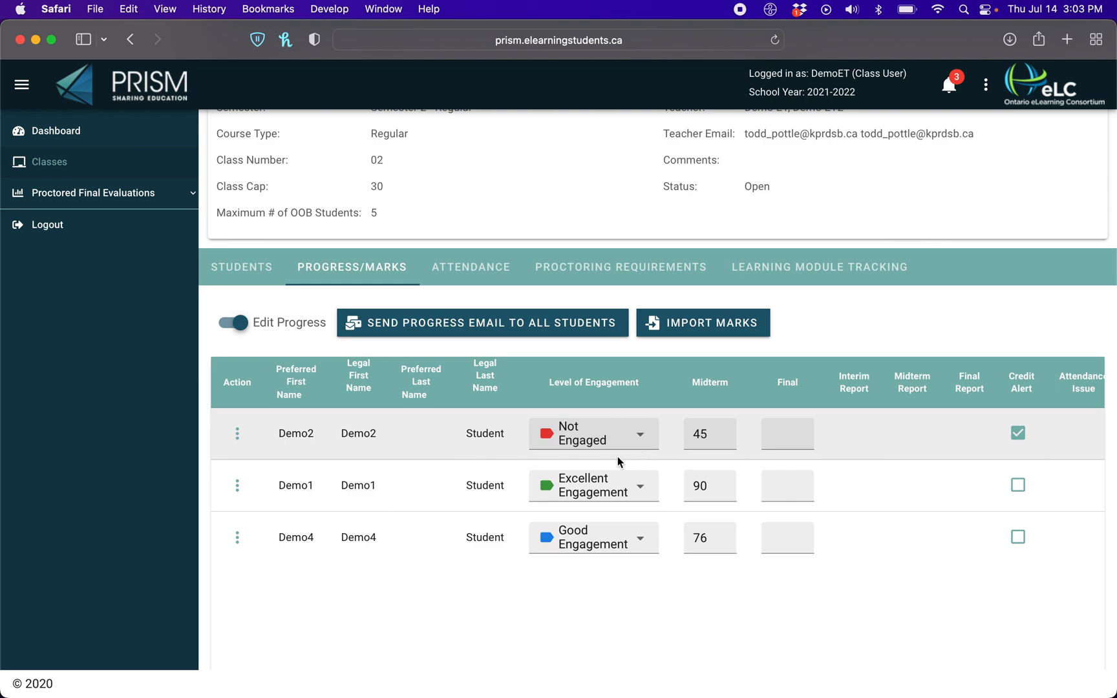
left_click(237, 434)
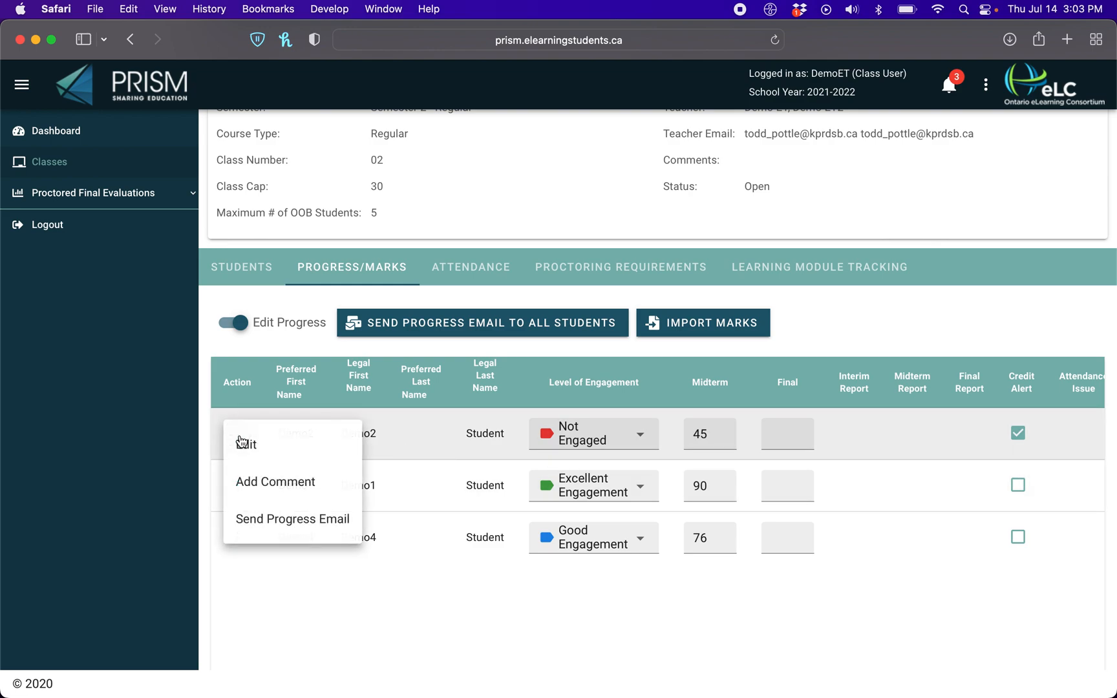
left_click(268, 520)
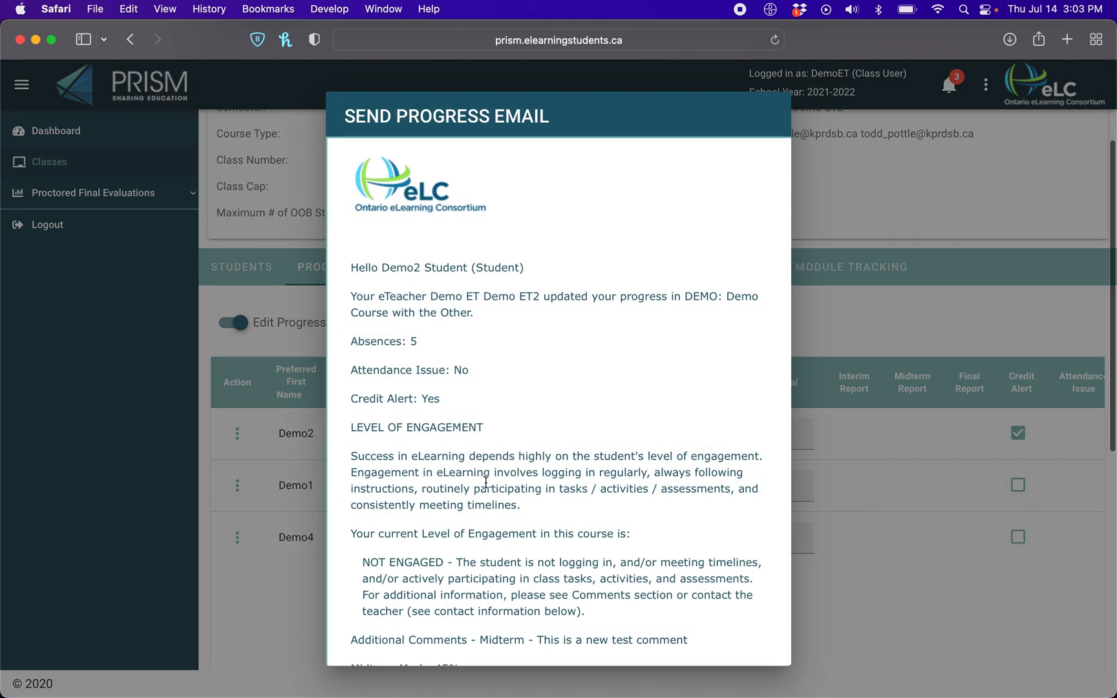
Step: Read through the Demo2 progress email preview, from the greeting to the marks and teacher contact lines
scroll(486, 482, "down", 2)
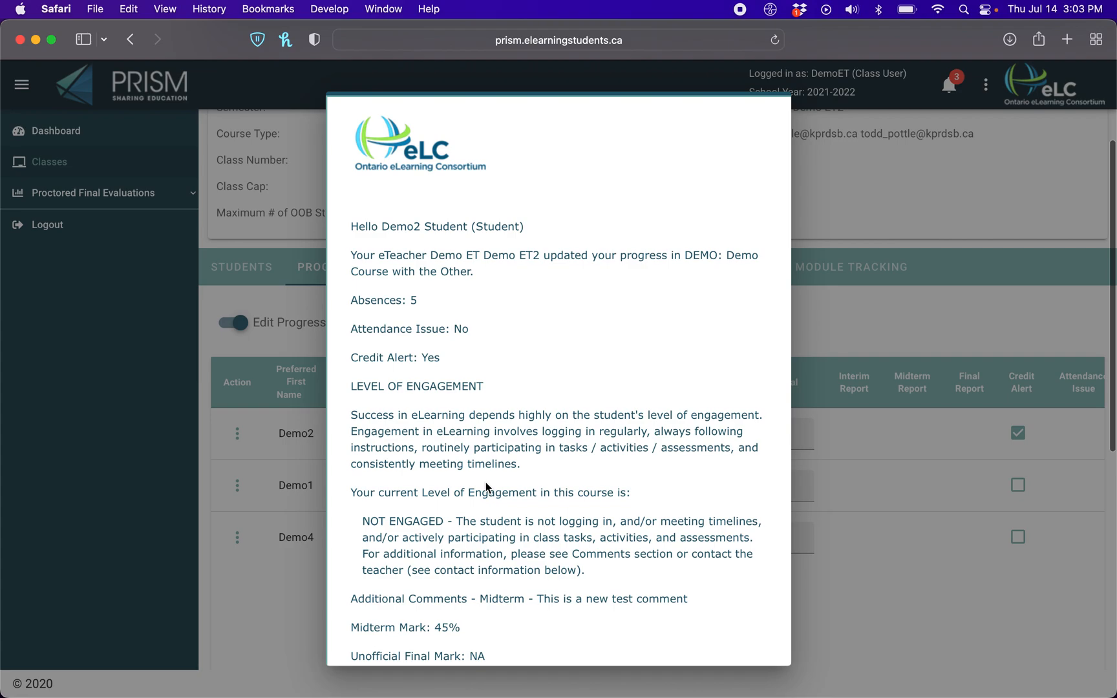
scroll(486, 486, "down", 3)
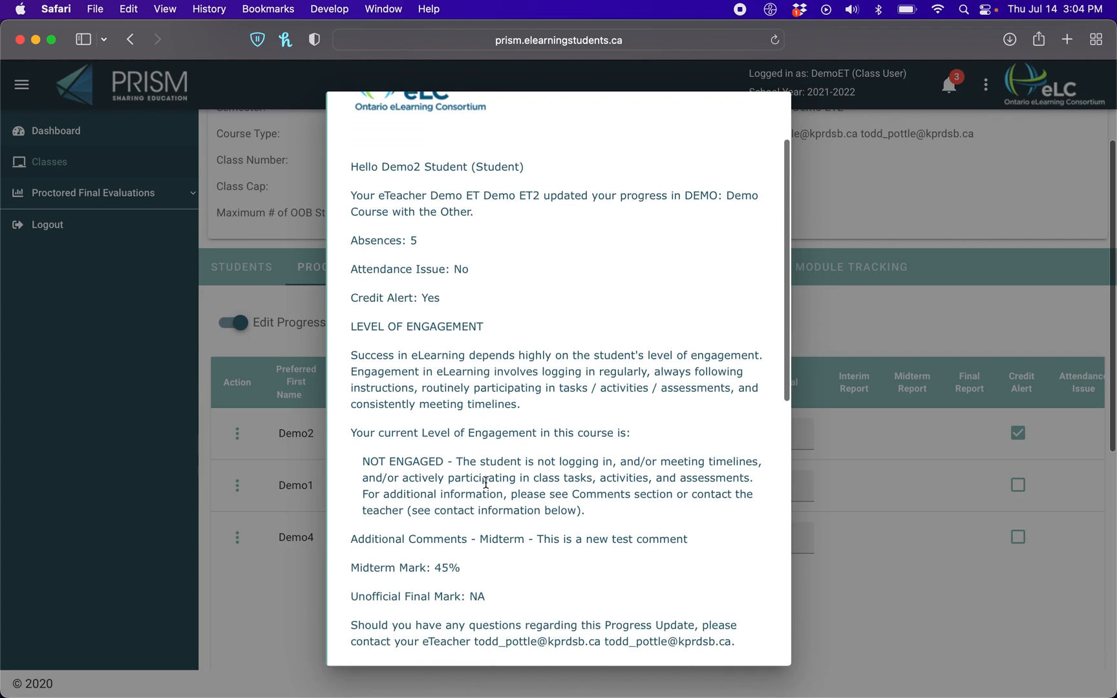
scroll(485, 482, "up", 5)
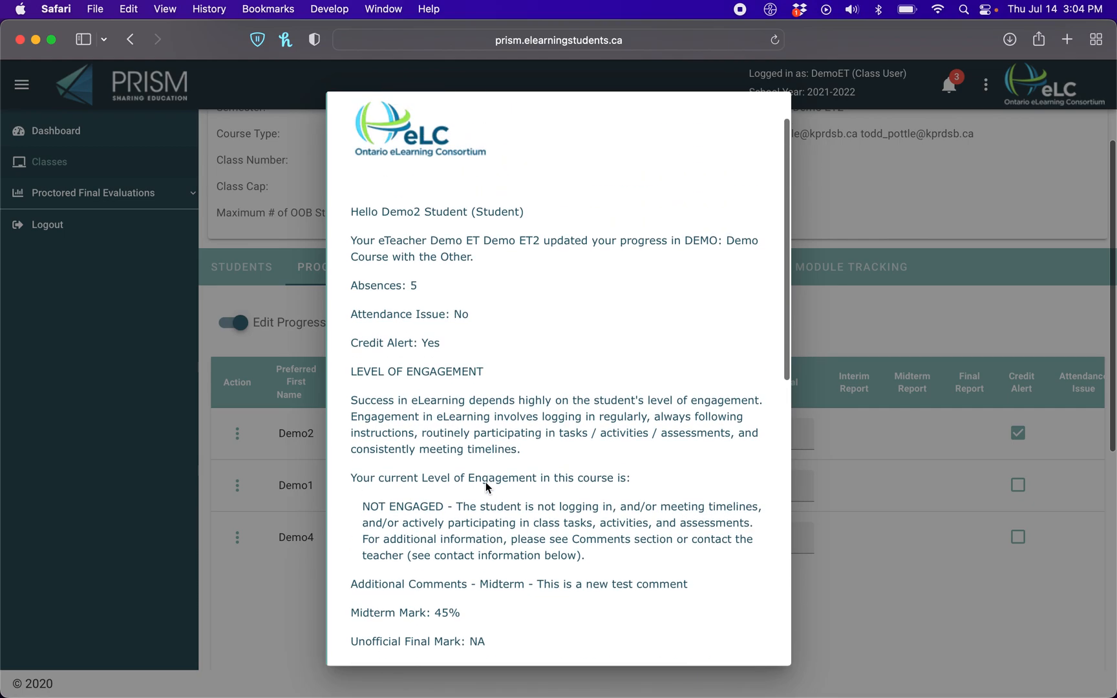
scroll(540, 414, "down", 1)
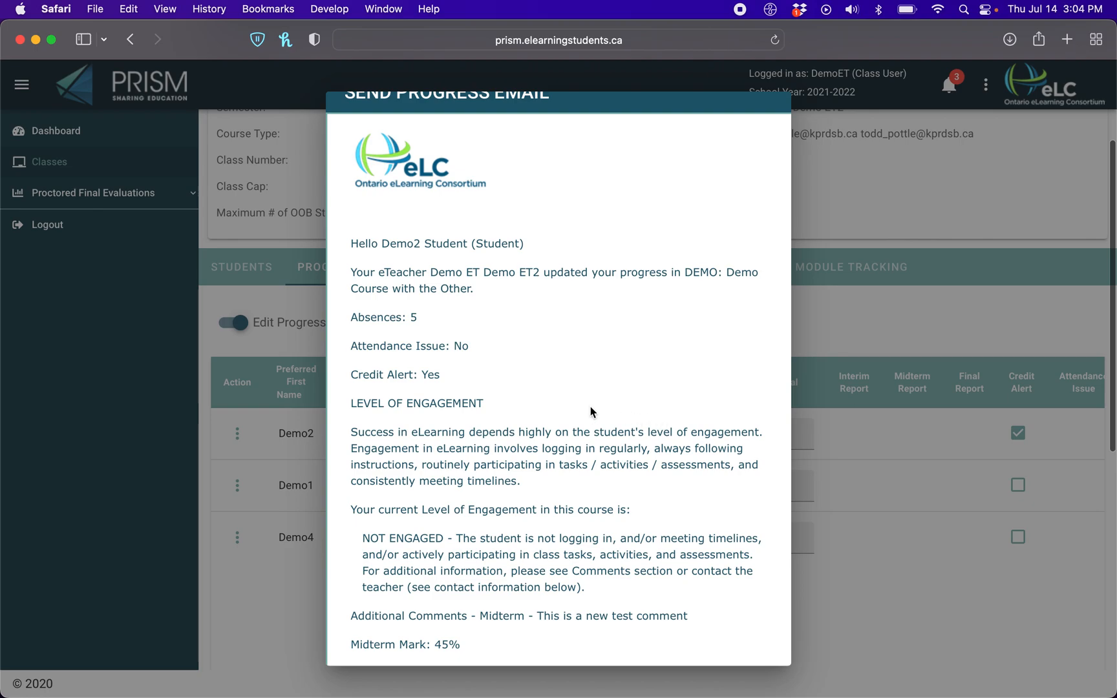
scroll(590, 411, "up", 2)
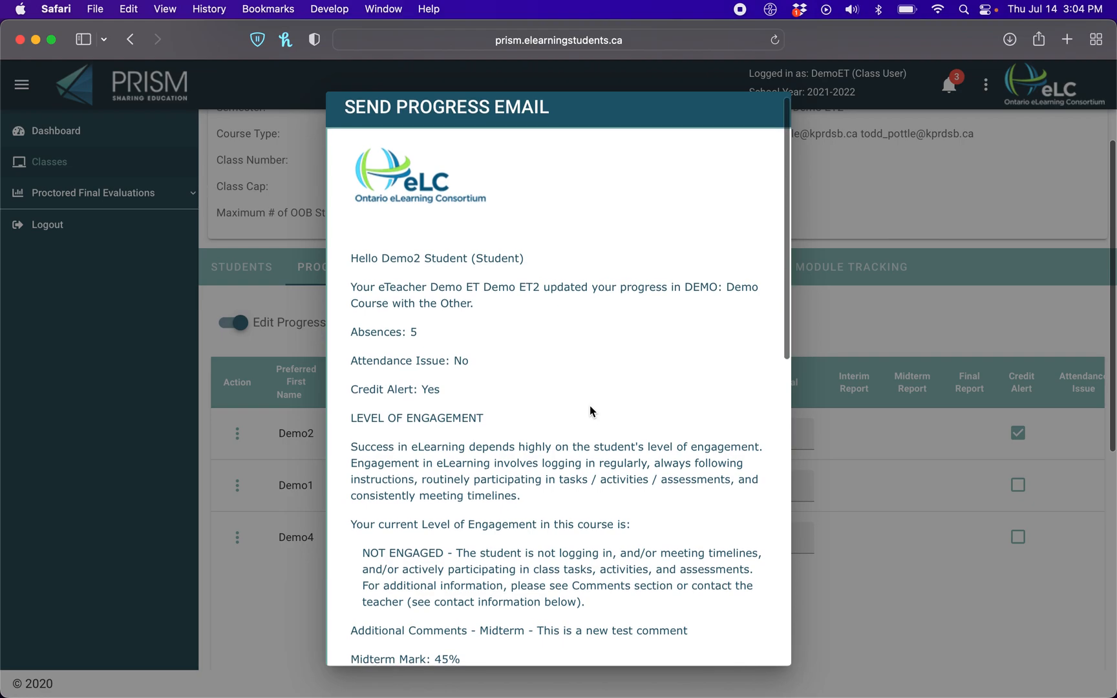
Step: Examine the engagement description, credit alert, absences and additional comment lines in the Demo2 email preview
scroll(590, 405, "down", 4)
left_click_drag(362, 431, 608, 479)
left_click(508, 447)
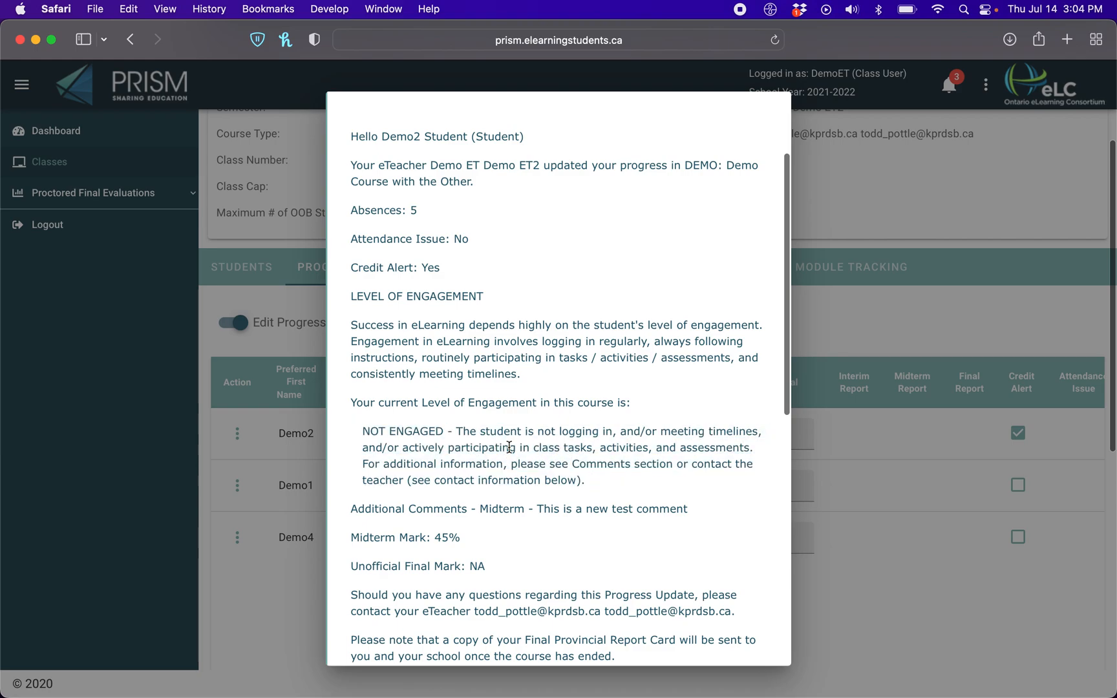
left_click_drag(455, 429, 611, 481)
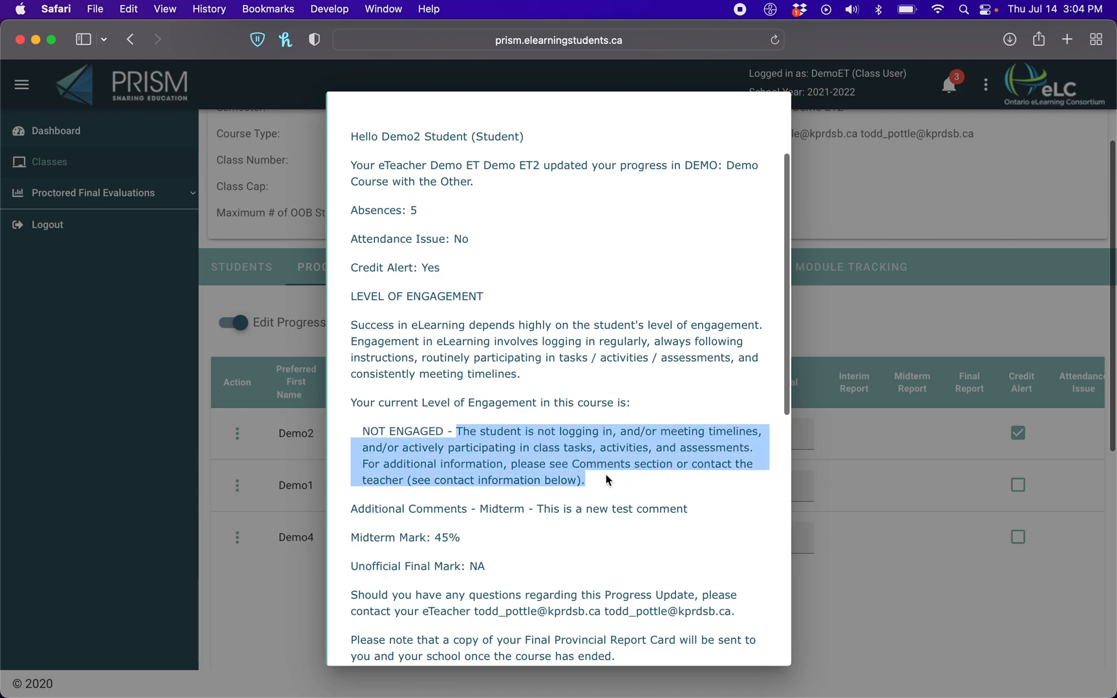
scroll(556, 451, "down", 1)
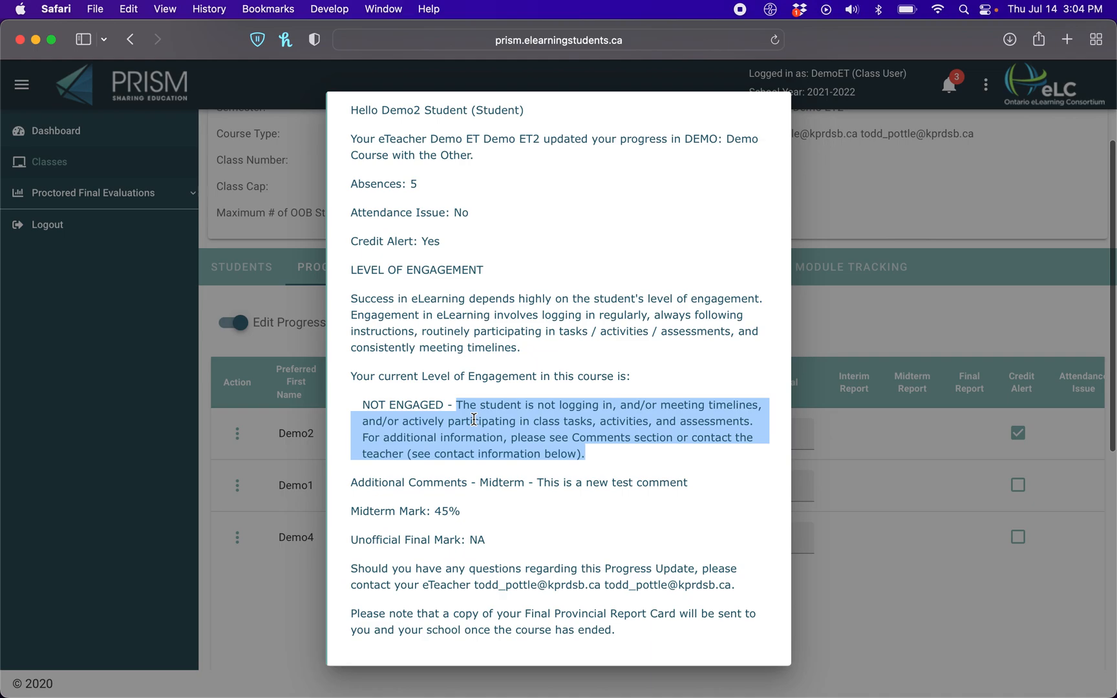
scroll(415, 257, "up", 1)
left_click_drag(353, 267, 455, 272)
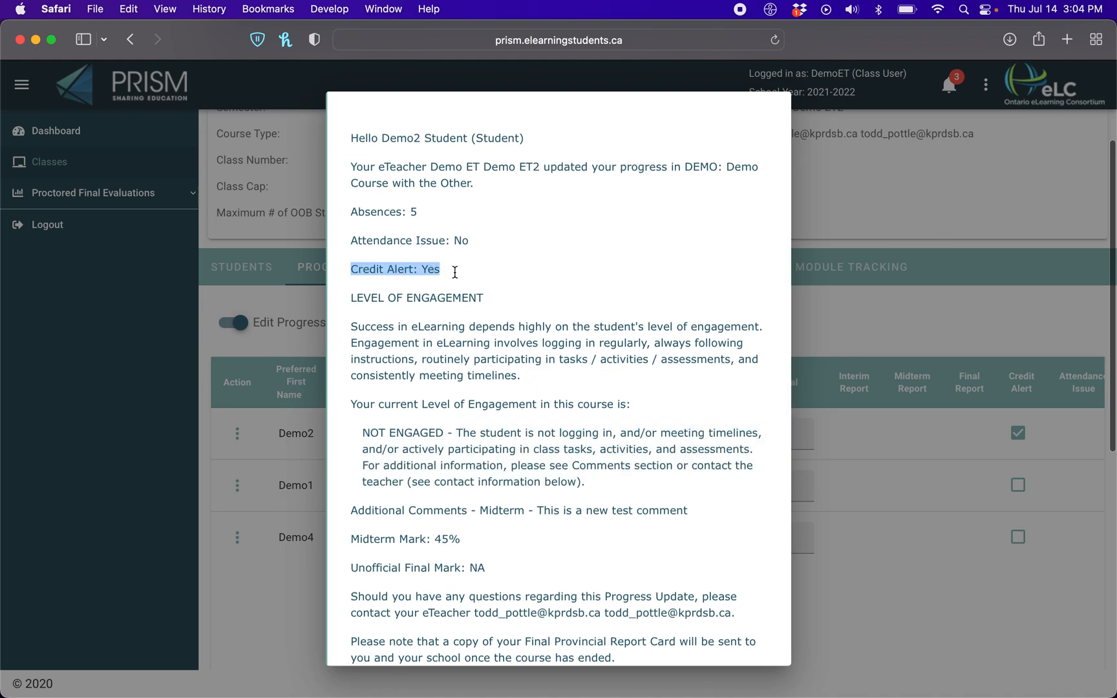
left_click_drag(423, 217, 351, 215)
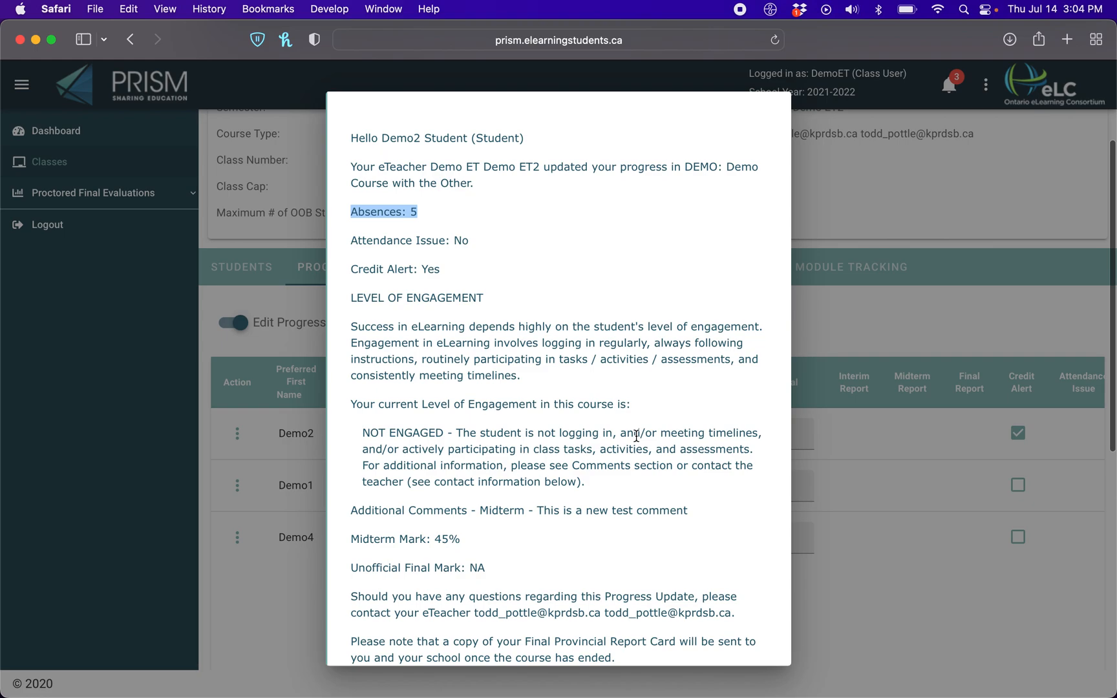
scroll(635, 439, "down", 5)
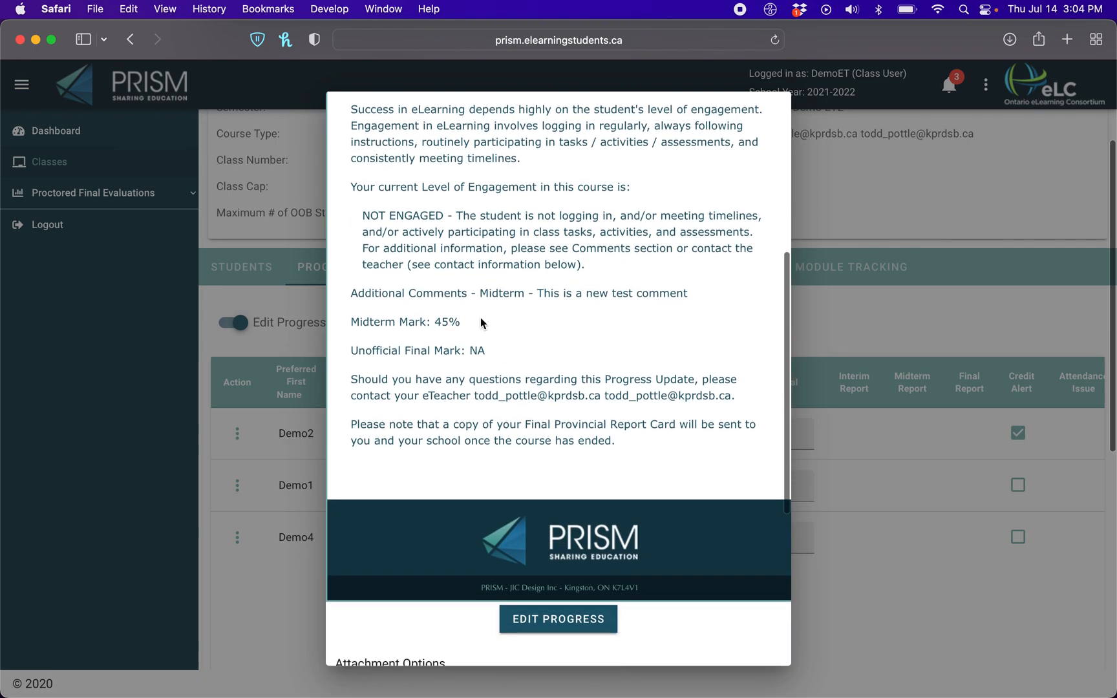
left_click_drag(479, 293, 699, 299)
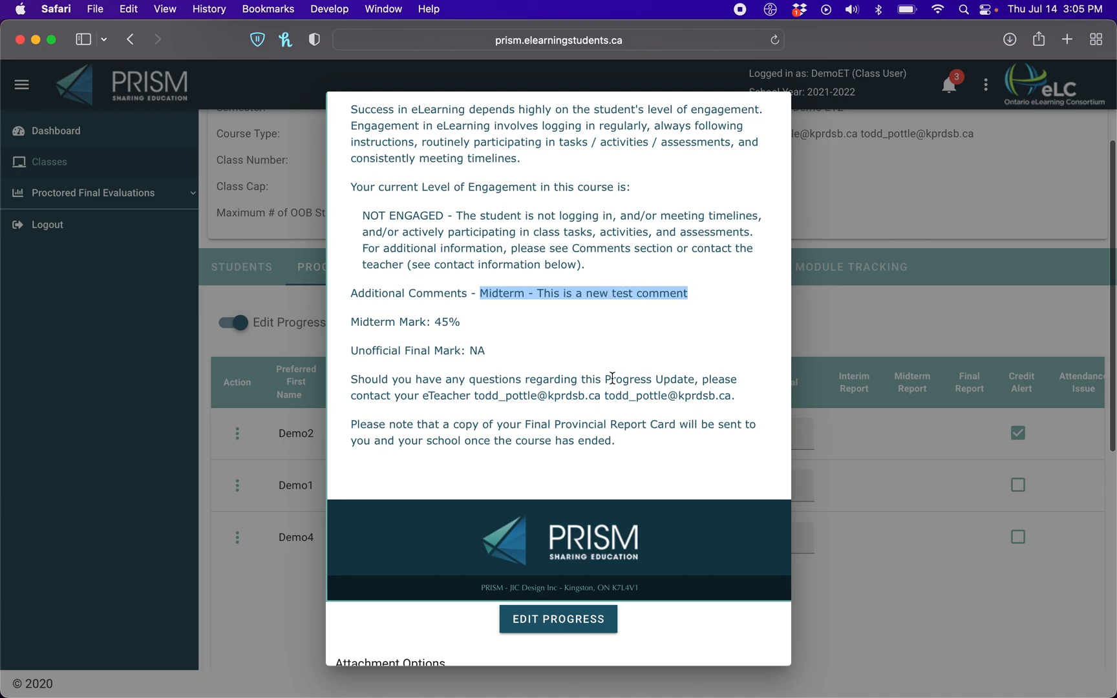
Step: Set Demo2's progress email to include the comment and the midterm mark
scroll(611, 377, "down", 5)
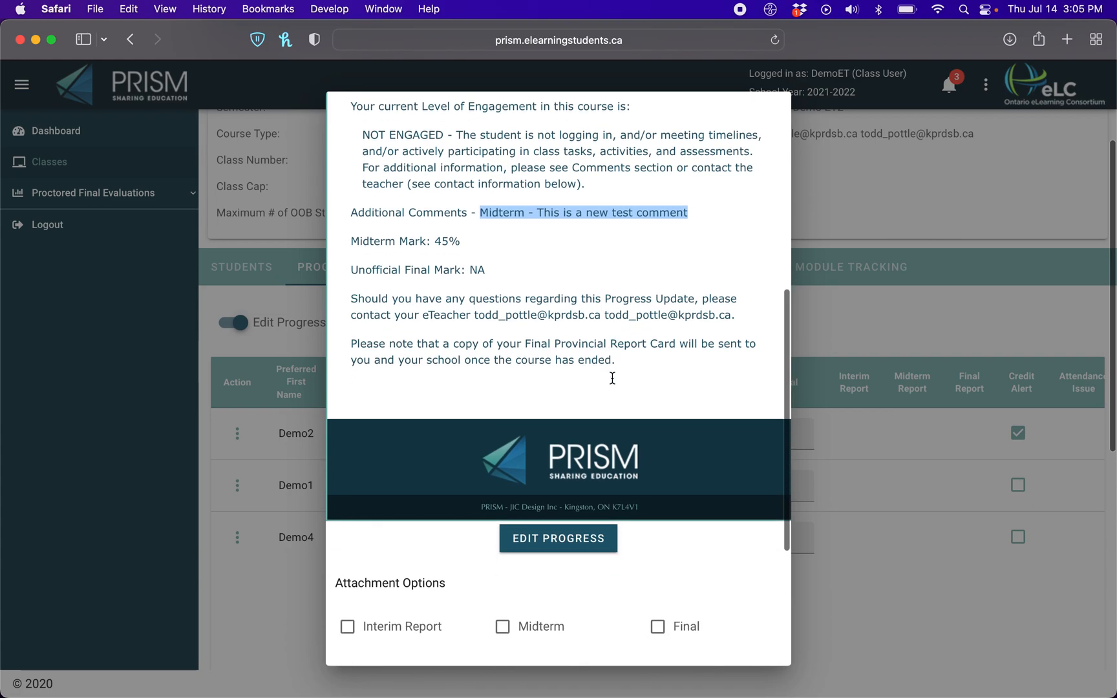
scroll(611, 381, "down", 3)
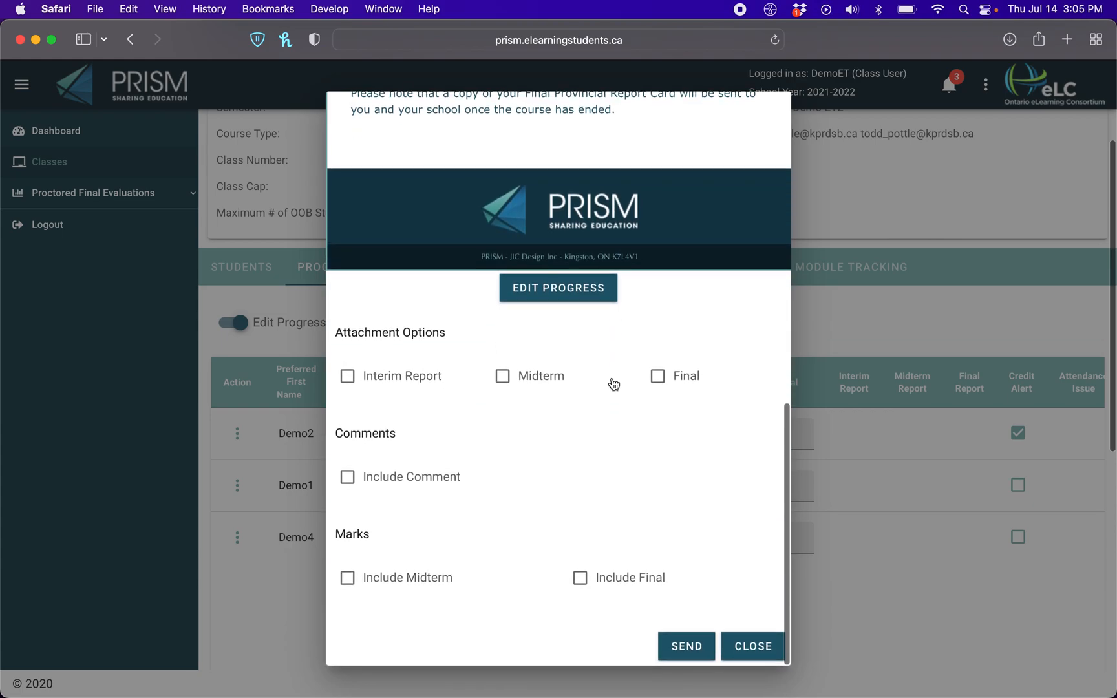
scroll(573, 425, "up", 5)
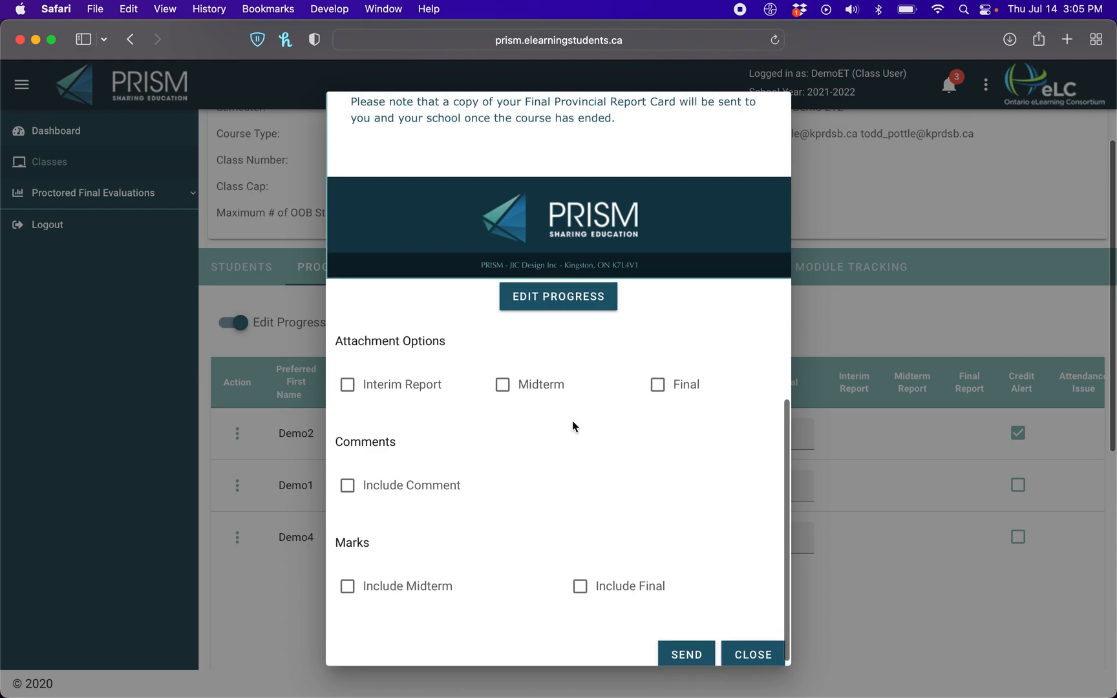
scroll(572, 425, "down", 5)
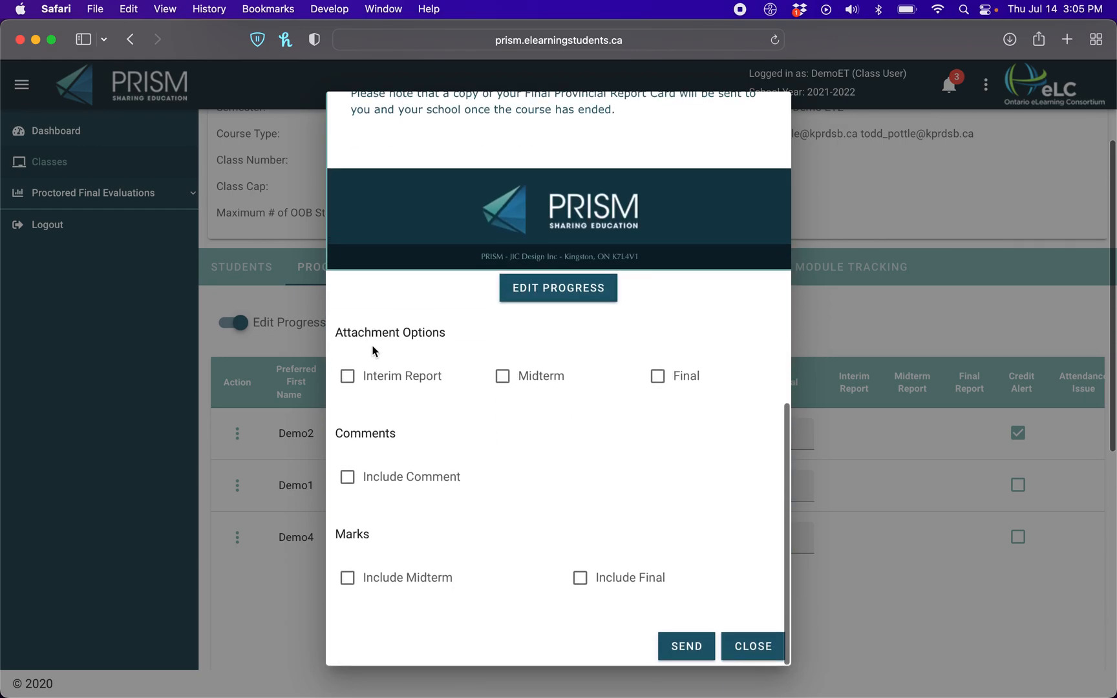
left_click(353, 484)
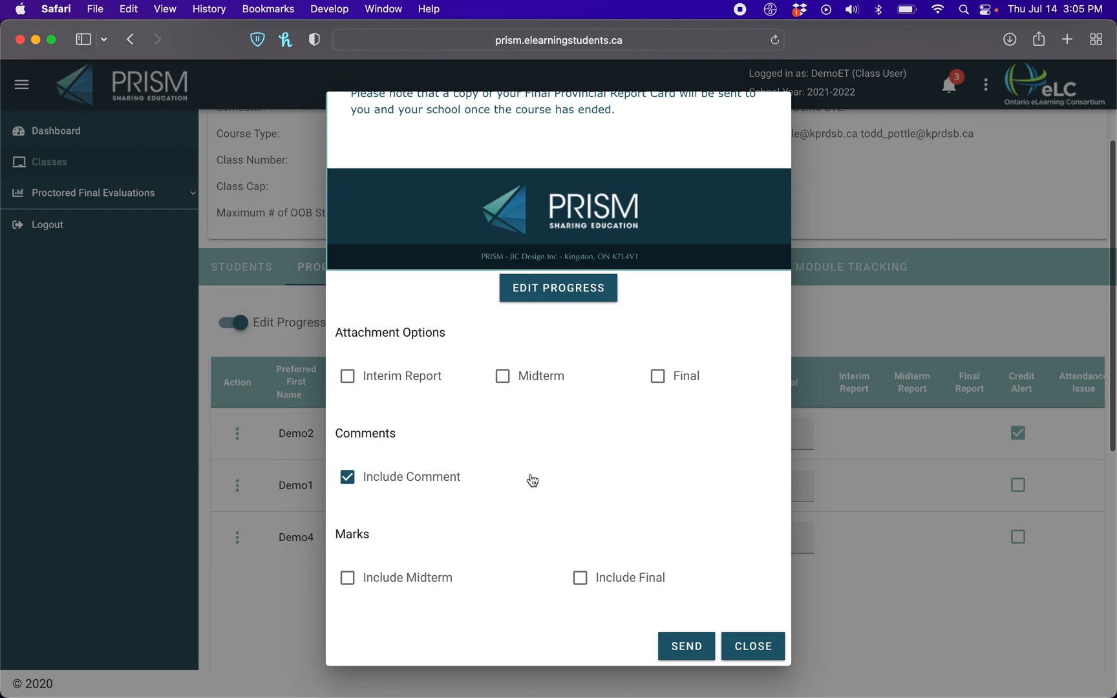
left_click_drag(293, 539, 352, 536)
scroll(457, 534, "down", 8)
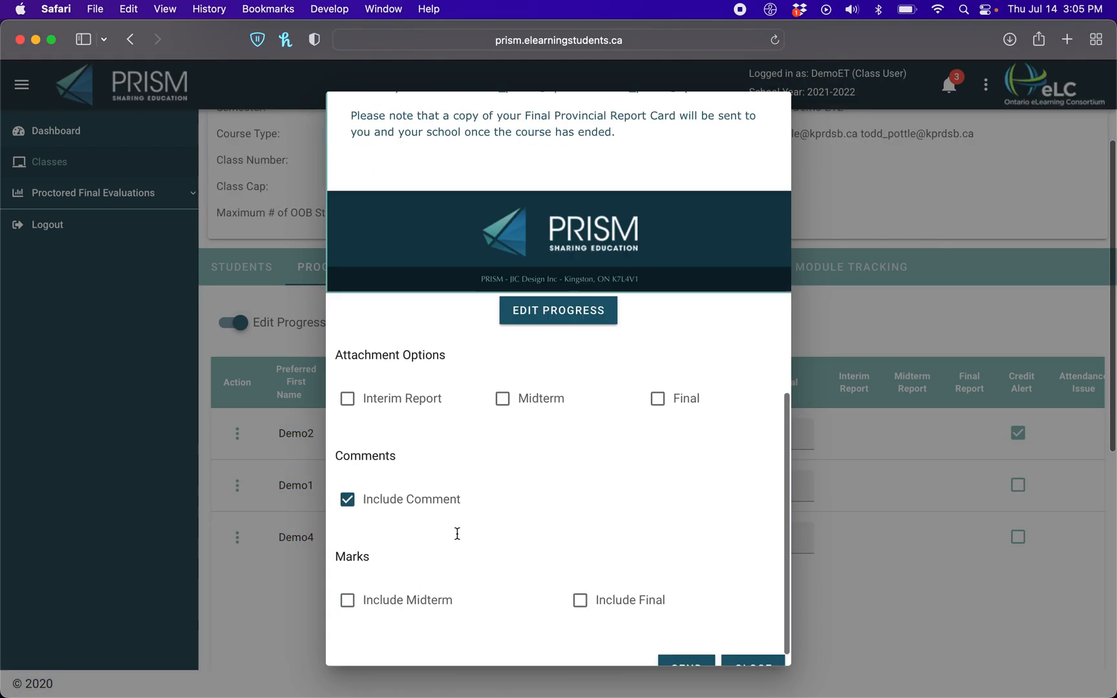
scroll(457, 534, "down", 3)
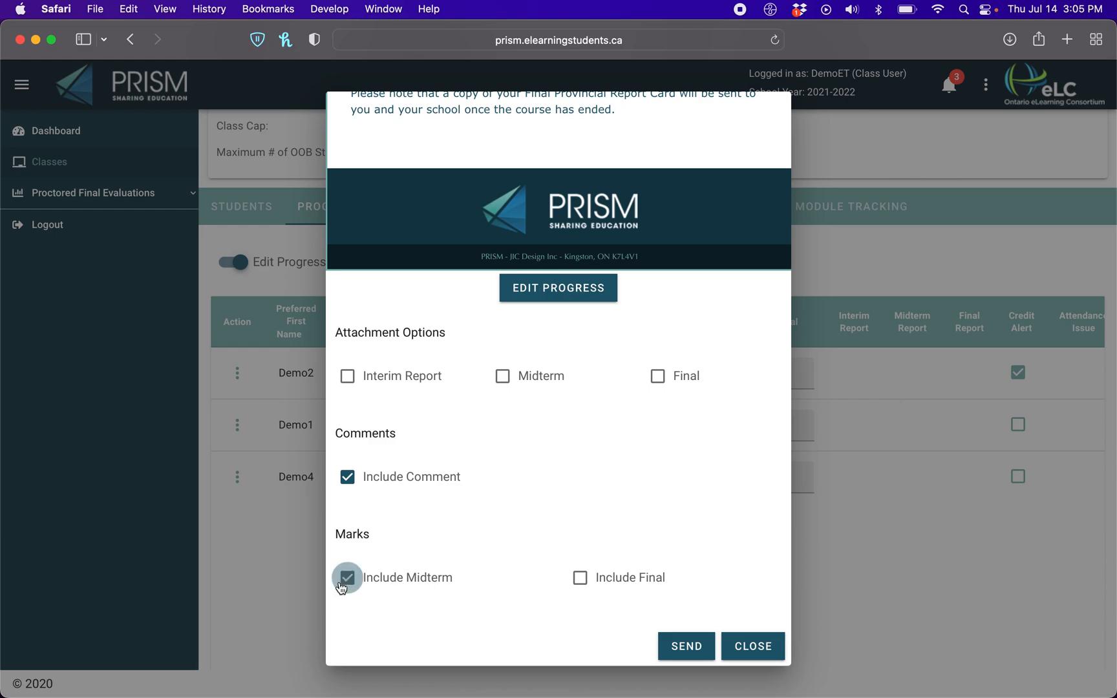
Step: Check the midterm mark line in the email preview, then send the progress email to Demo2
scroll(449, 547, "up", 10)
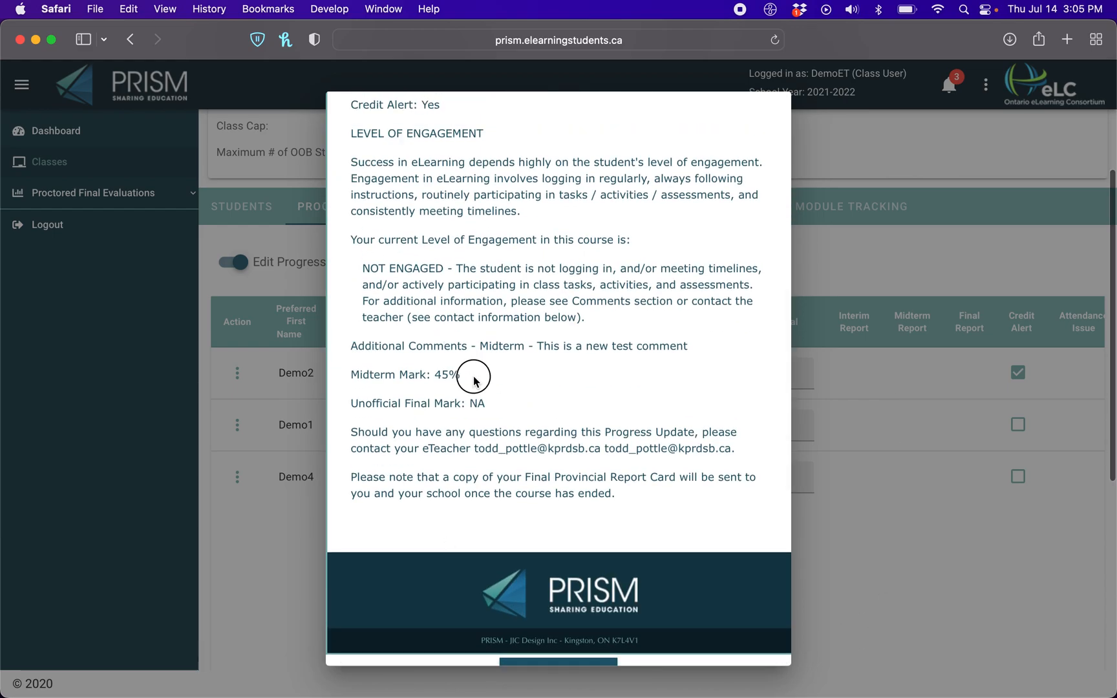
left_click_drag(473, 373, 354, 374)
scroll(491, 452, "down", 5)
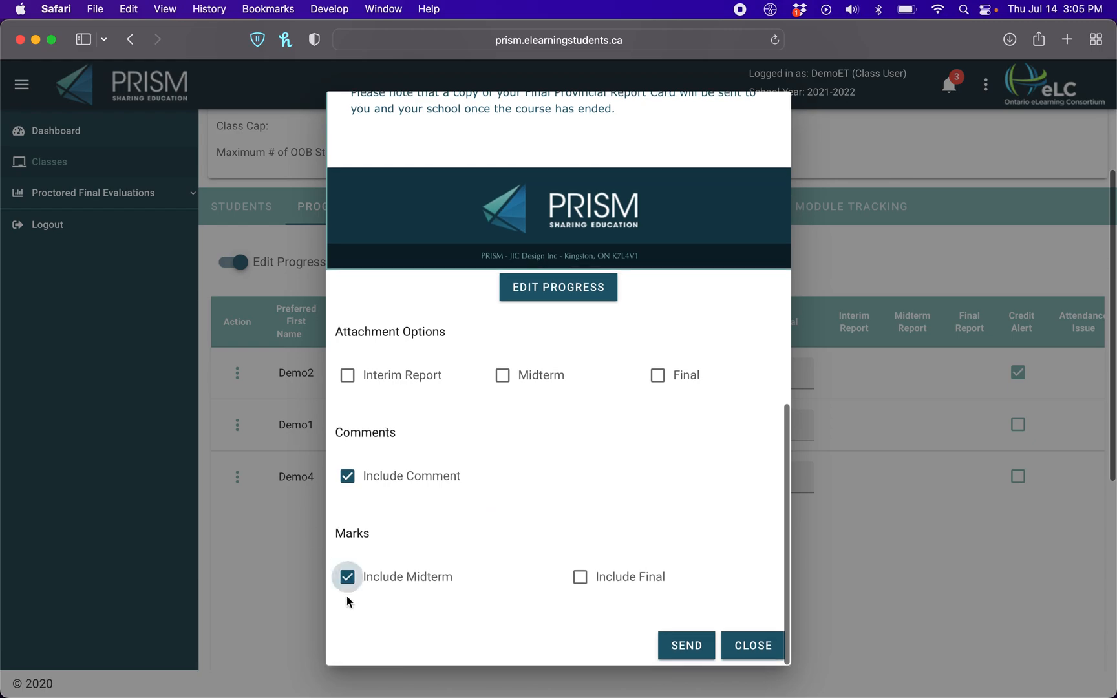
scroll(365, 488, "up", 5)
scroll(457, 307, "up", 2)
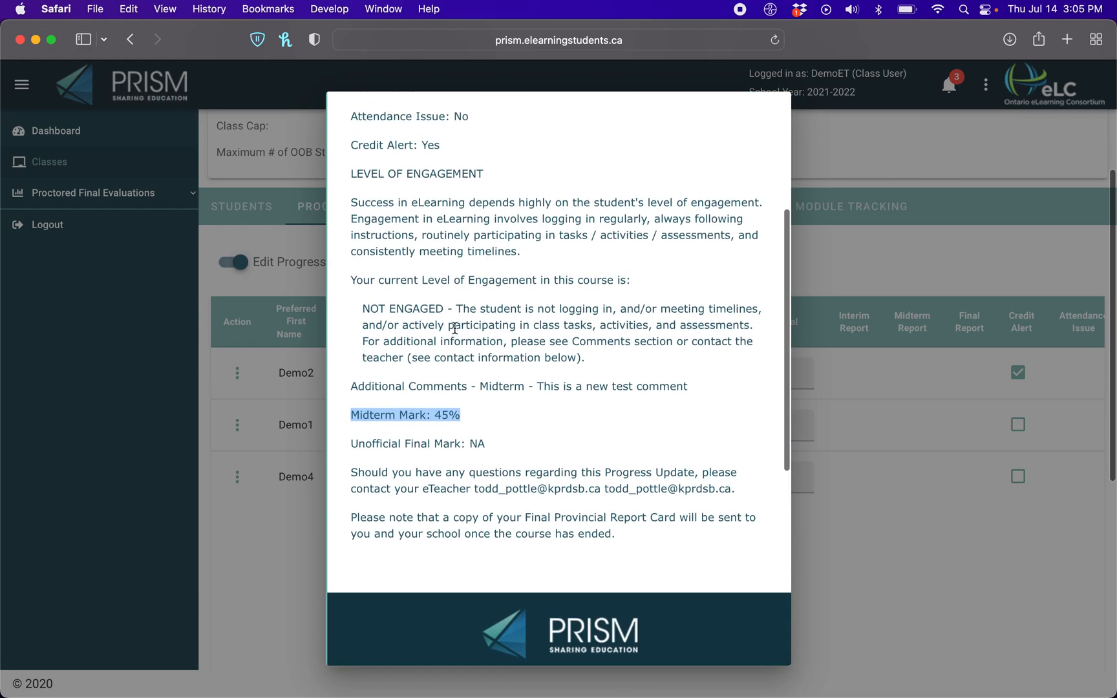
scroll(509, 327, "up", 4)
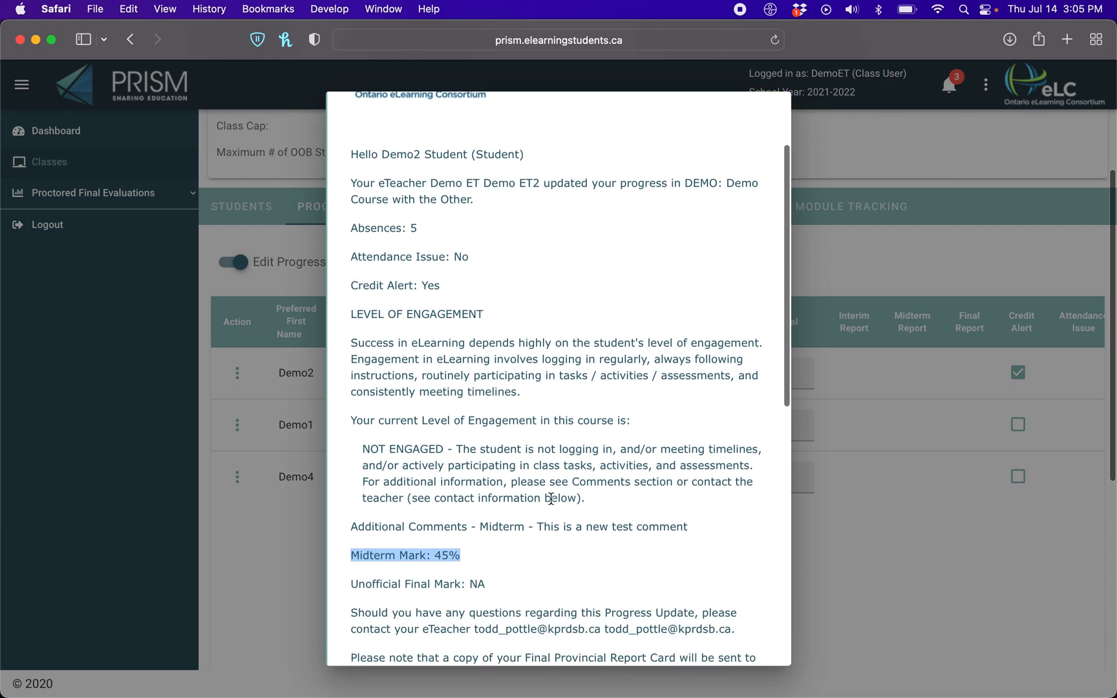
scroll(550, 497, "down", 12)
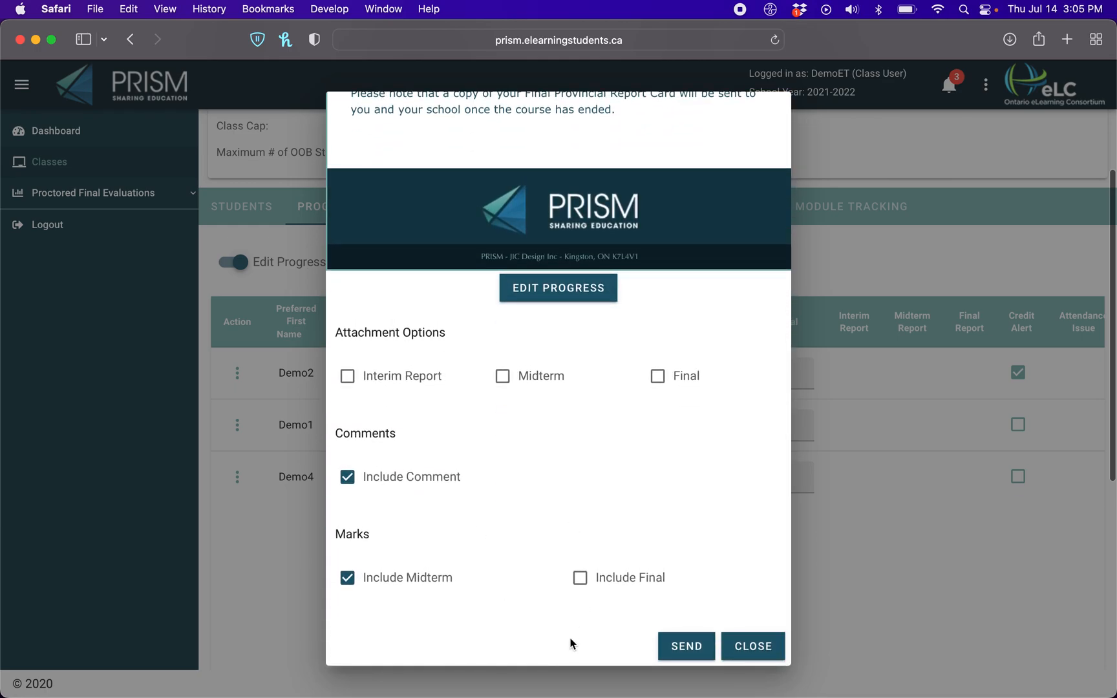
left_click(685, 646)
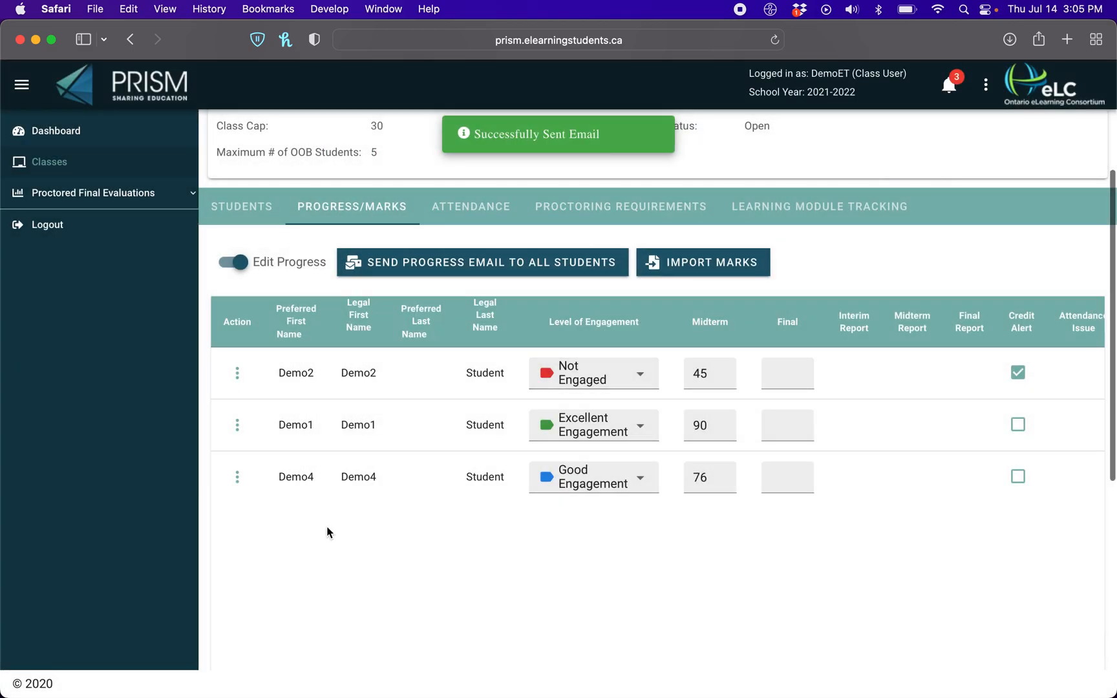
Step: Set the level of engagement to Satisfactory Engagement for Demo4 and Good Engagement for Demo1
scroll(326, 532, "up", 1)
scroll(666, 406, "down", 2)
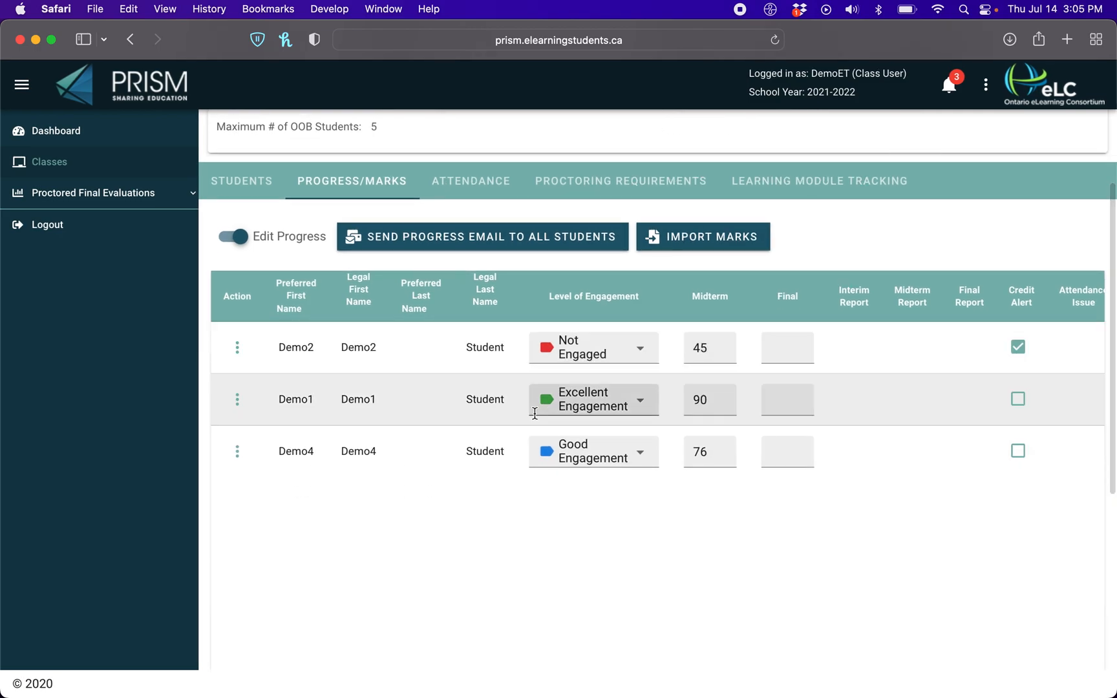
scroll(808, 654, "down", 2)
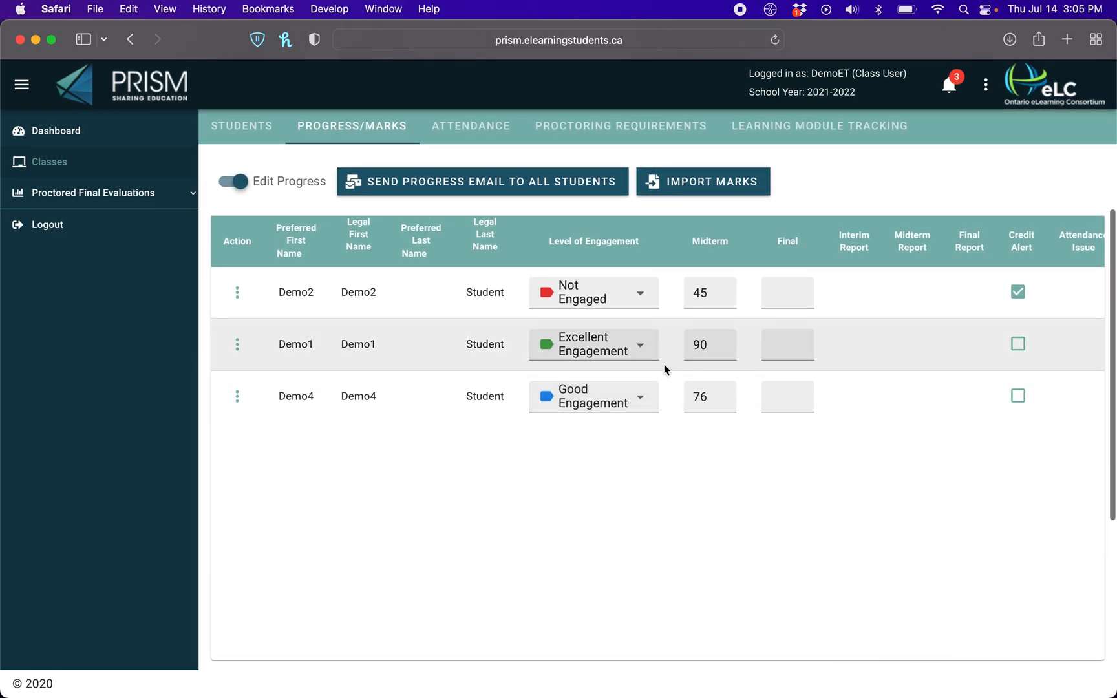
left_click(609, 391)
left_click(603, 465)
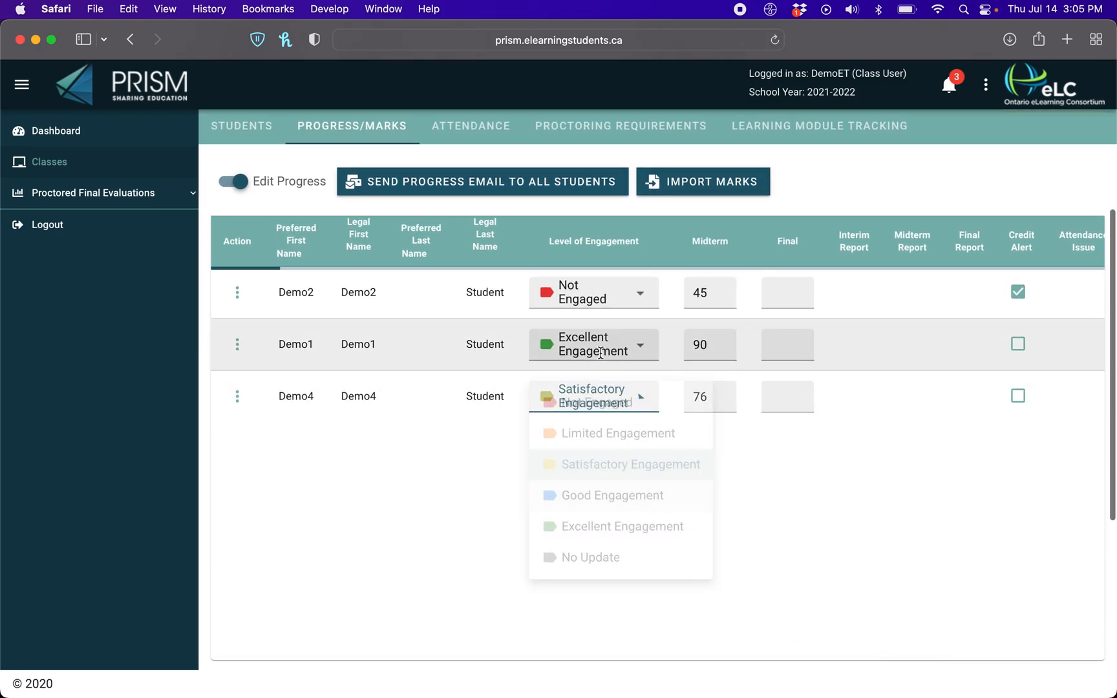
left_click(600, 345)
left_click(604, 443)
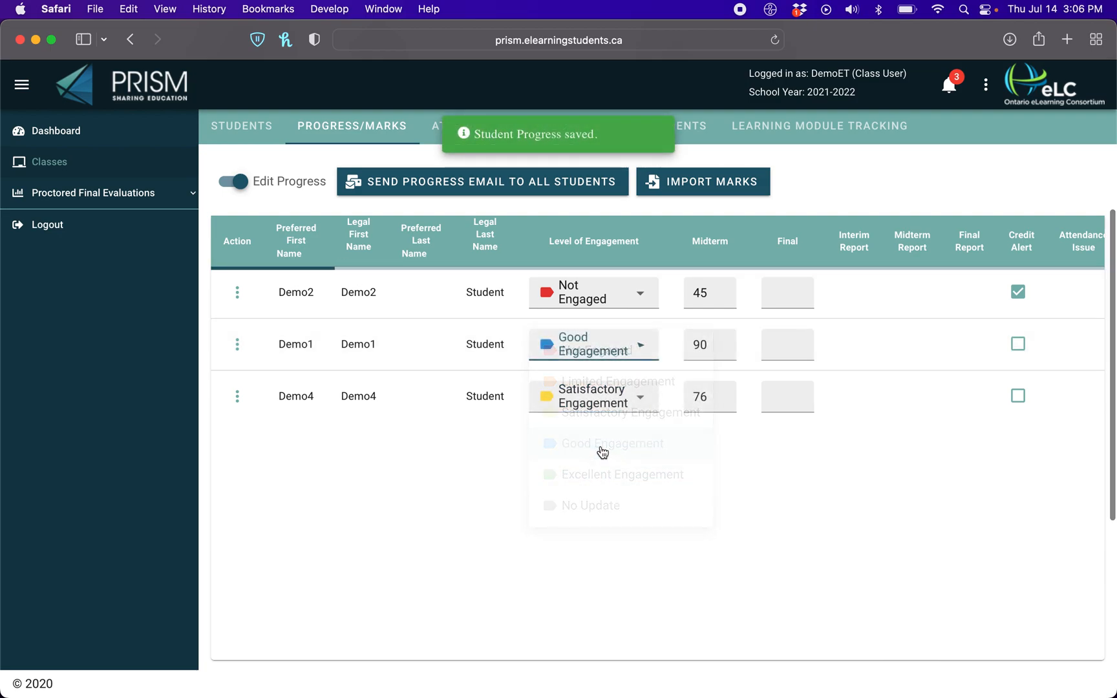
Step: Check the last email sent dates in the marks table, then open the progress email for all students
scroll(776, 376, "right", 5)
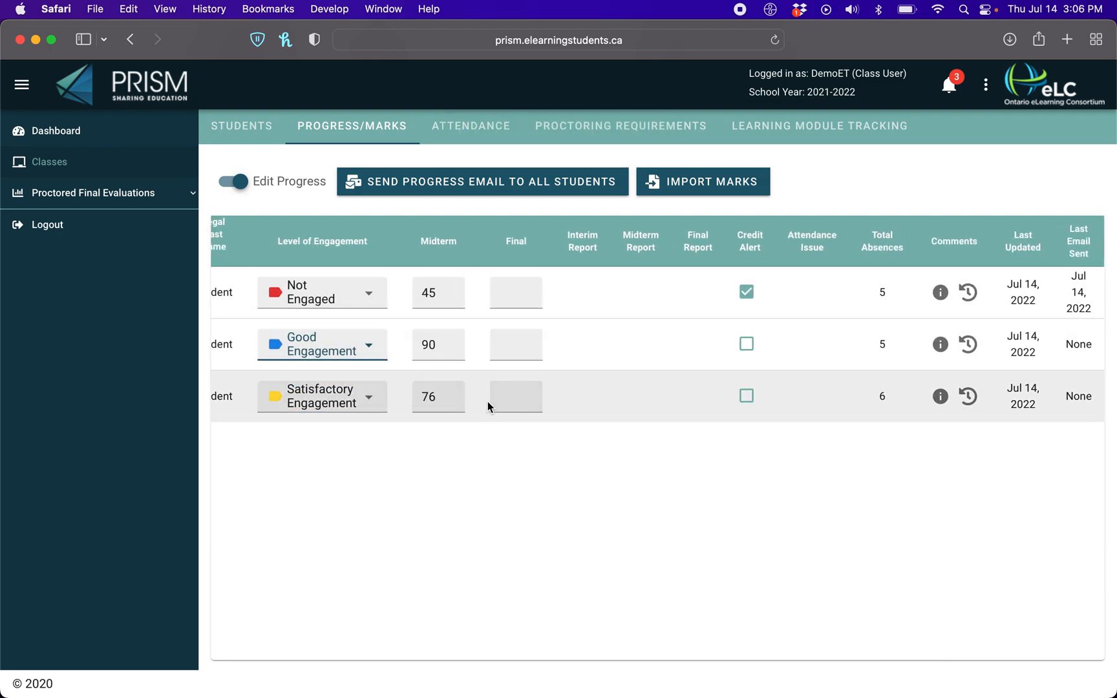
scroll(488, 404, "left", 5)
scroll(489, 406, "up", 3)
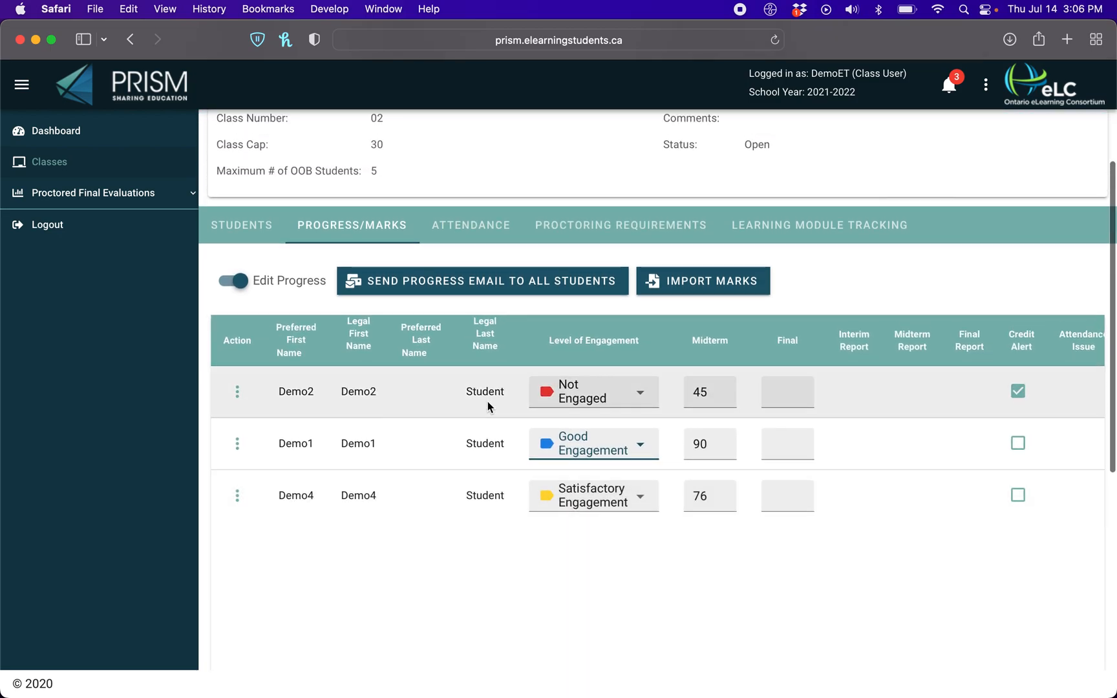
left_click(428, 286)
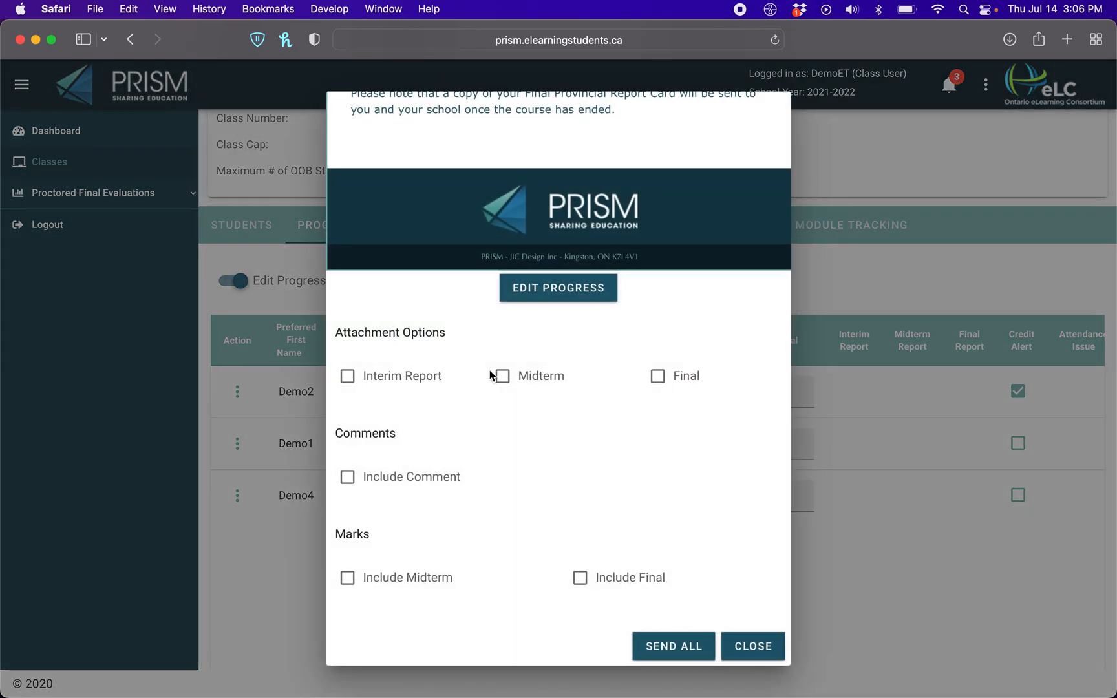
Step: Look through the class progress email previews, going from Demo2's email to Demo1's and back
scroll(489, 370, "up", 10)
scroll(489, 370, "down", 10)
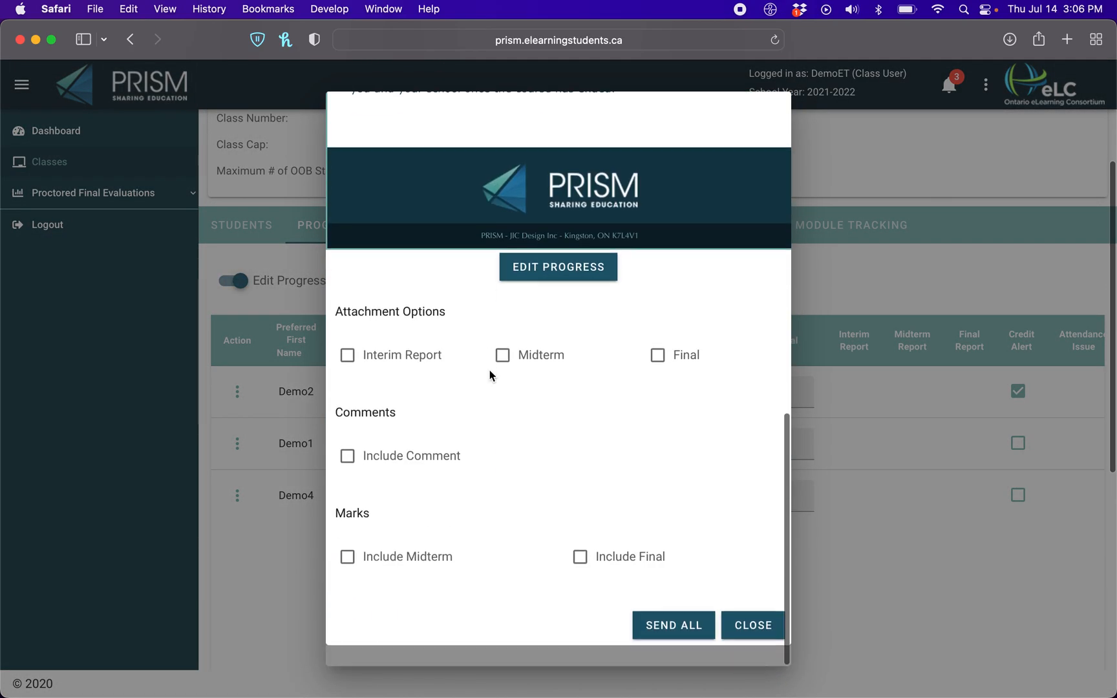
scroll(489, 369, "up", 10)
left_click(763, 460)
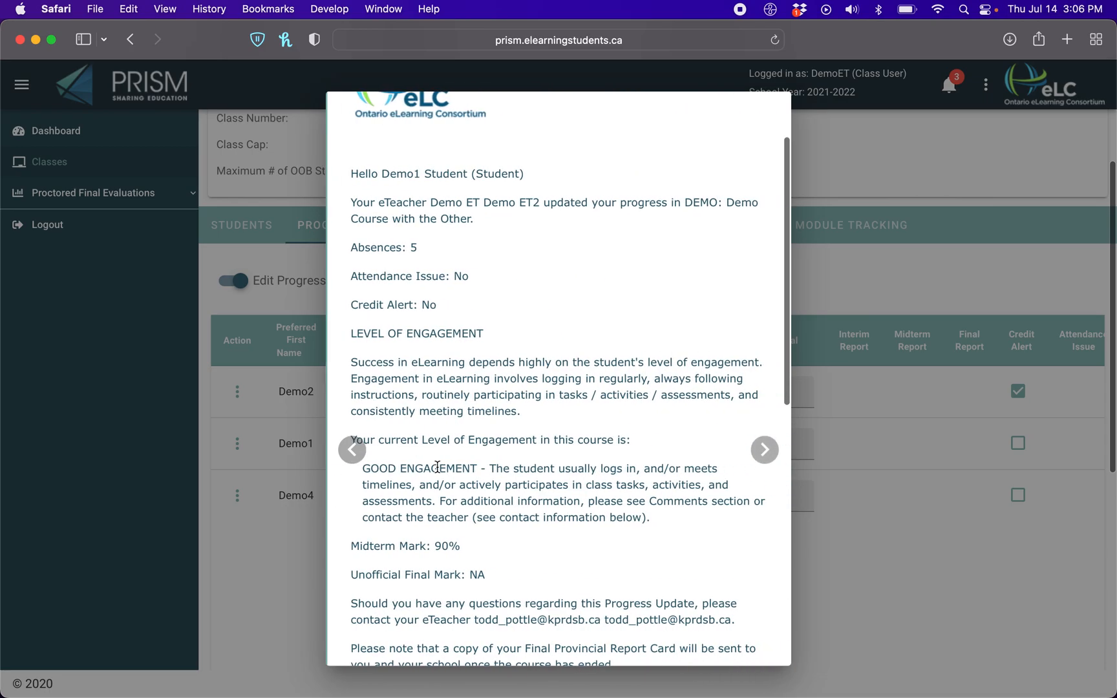
left_click(353, 451)
Step: Include the comment and the midterm mark in the progress emails for all students, then review Demo2's preview
scroll(509, 429, "down", 10)
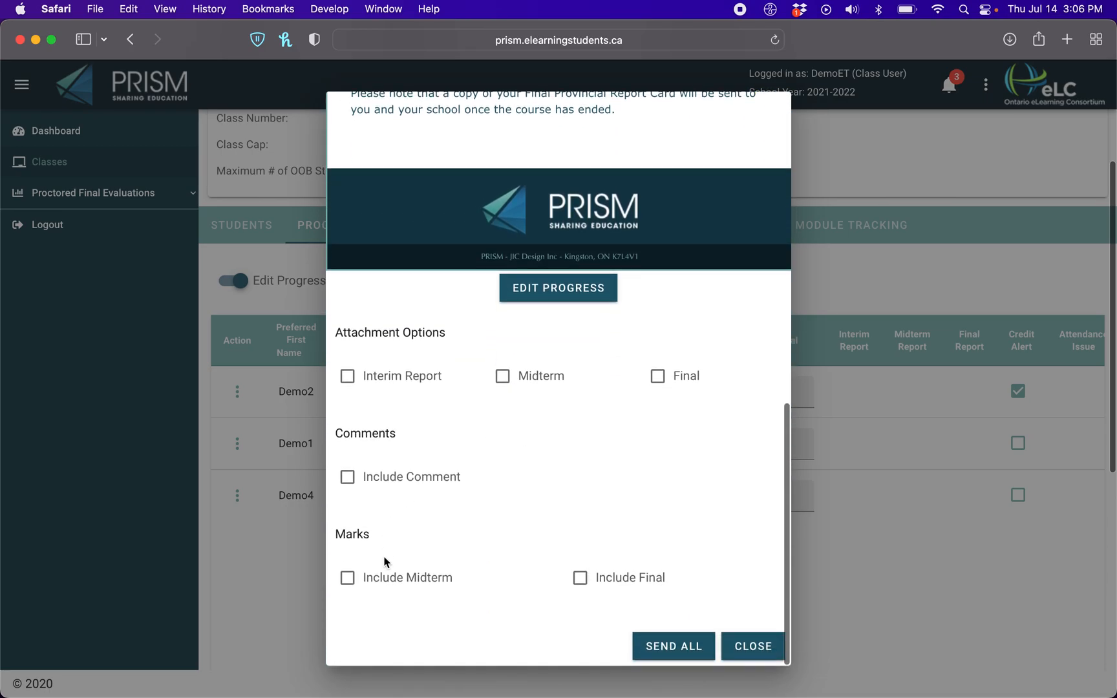
left_click(350, 478)
left_click(349, 582)
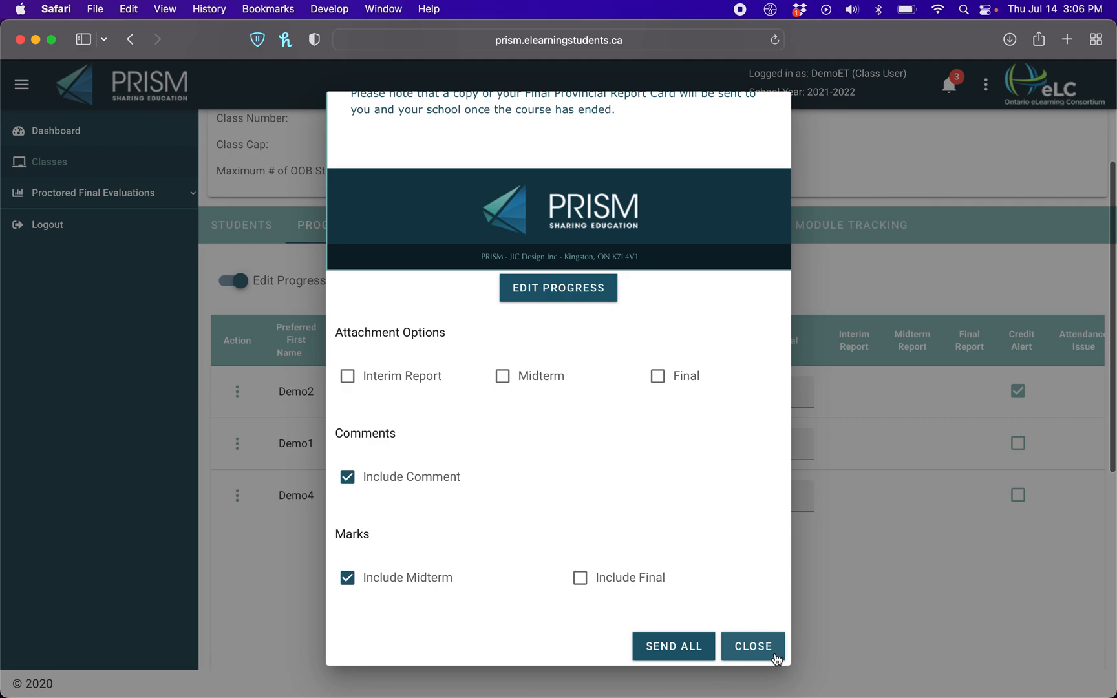
scroll(703, 548, "up", 11)
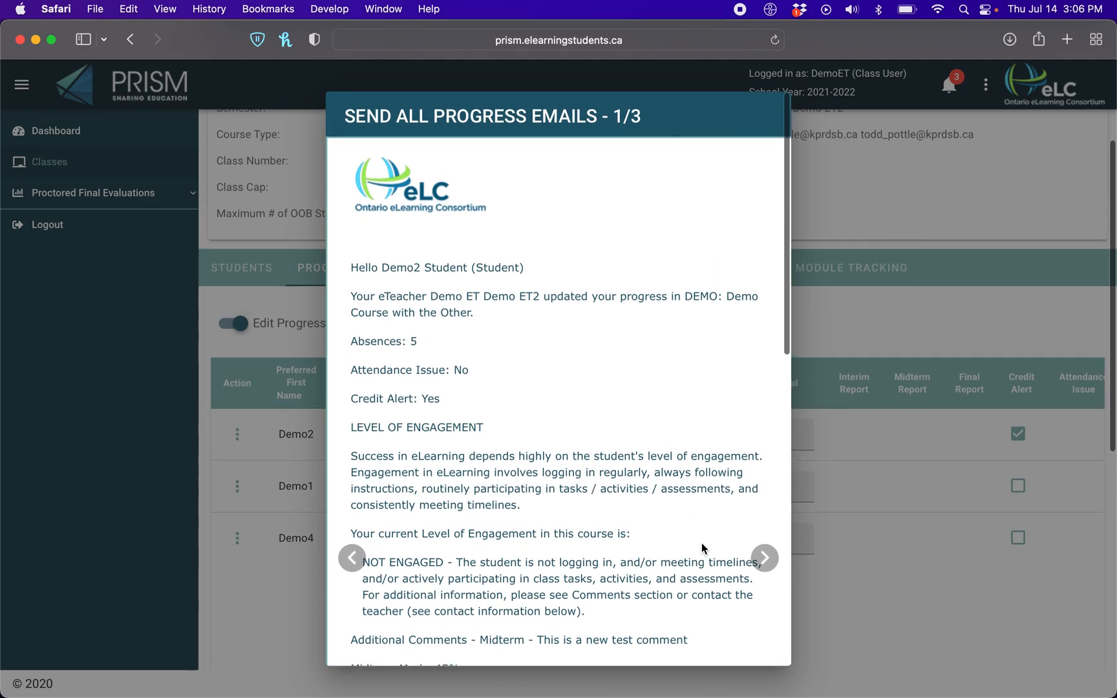
scroll(701, 543, "down", 12)
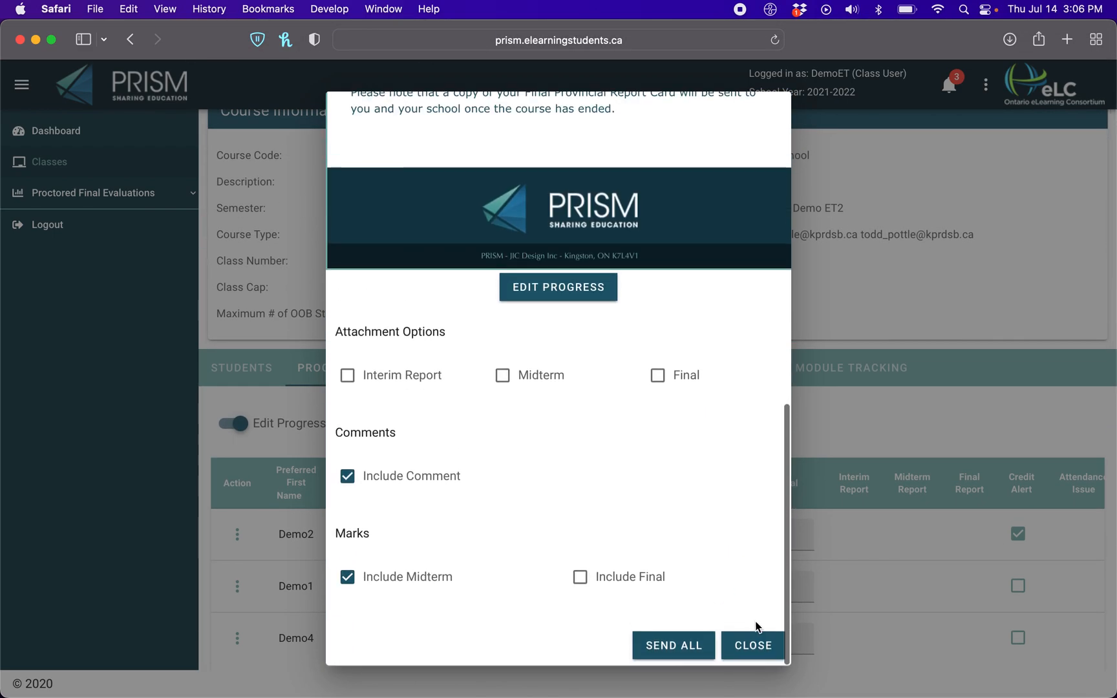